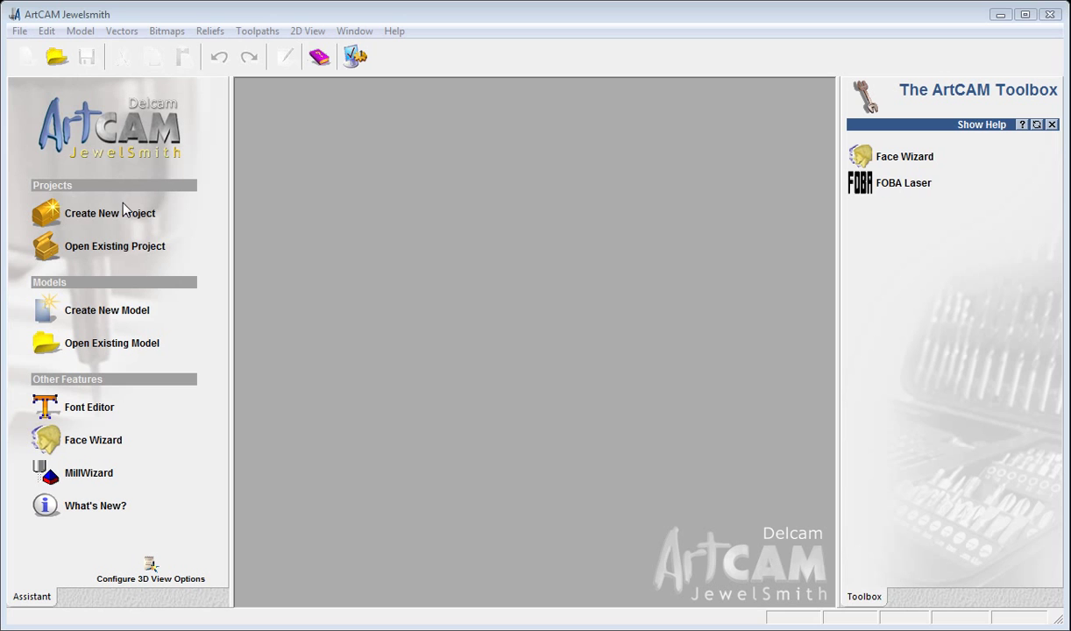
# Start a new untitled project from the Assistant page
pyautogui.click(66, 215)
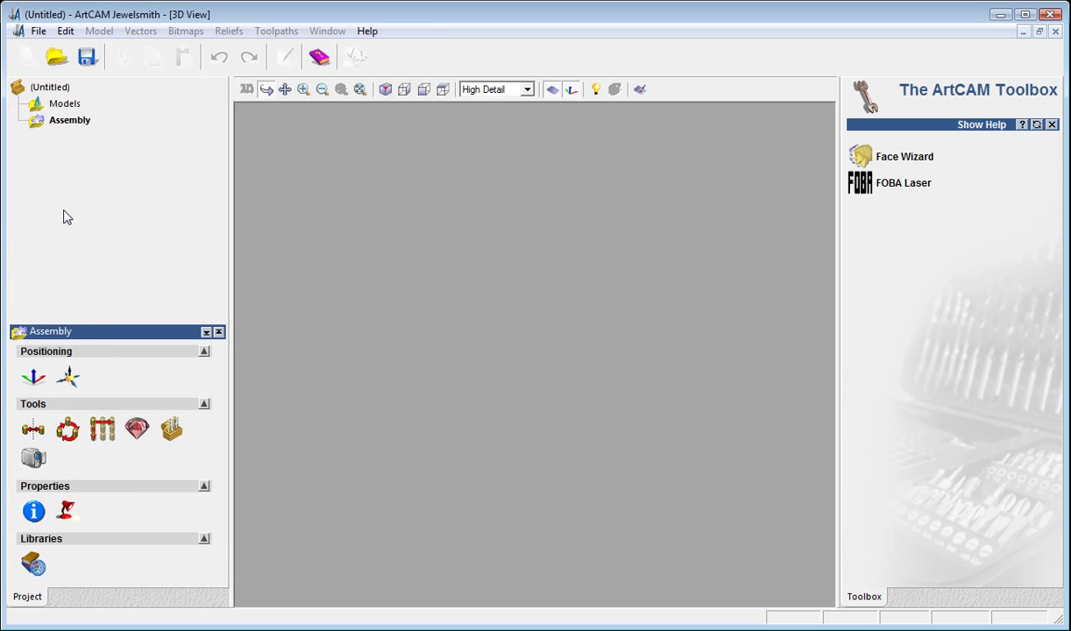
# Add a Flat 3-Axis model named Pirate, 30 × 30 mm at 30 pix/mm
pyautogui.click(64, 105)
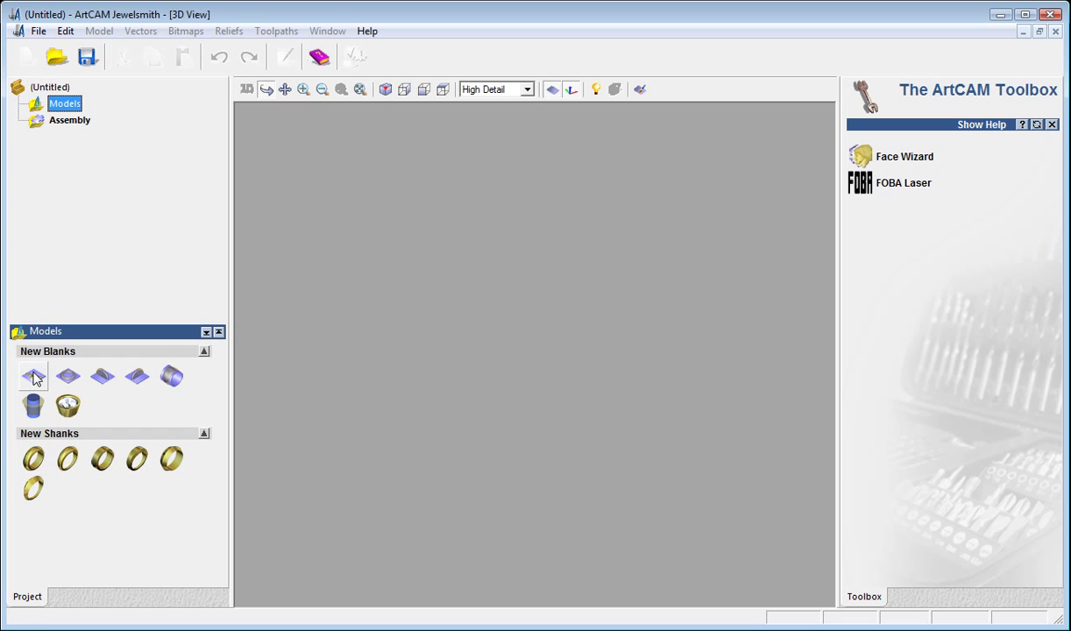
pyautogui.click(35, 377)
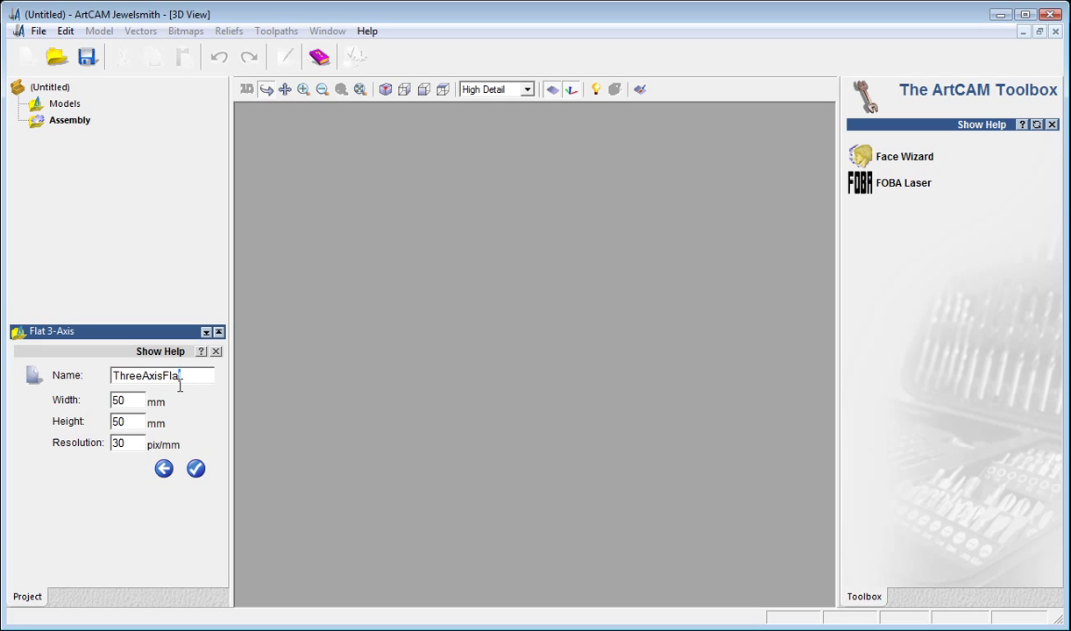
pyautogui.moveTo(178, 377); pyautogui.dragTo(111, 376)
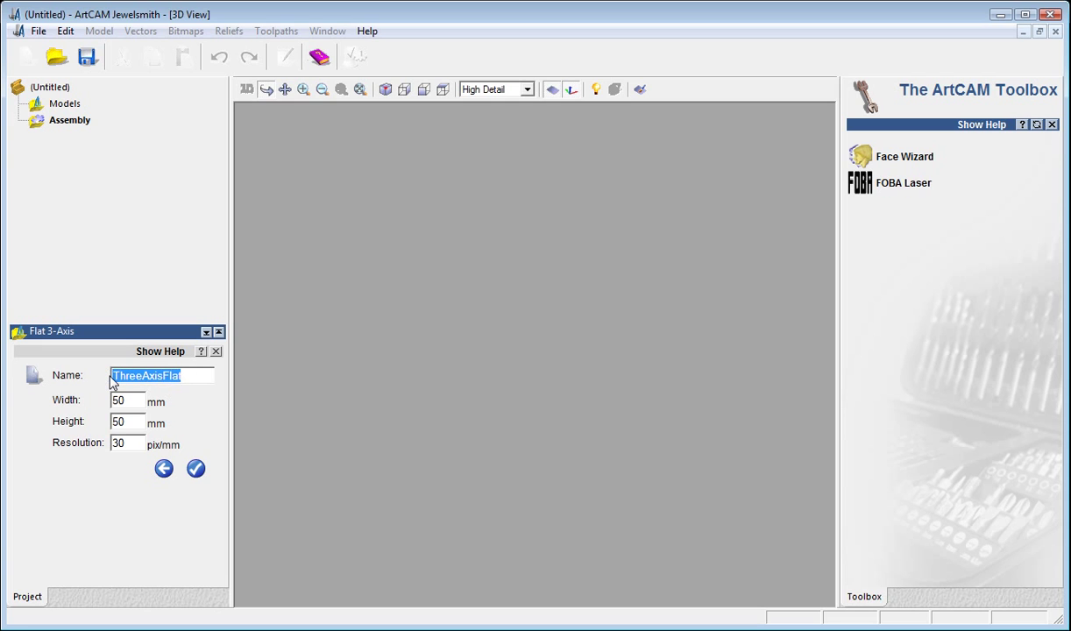
pyautogui.write('Pir')
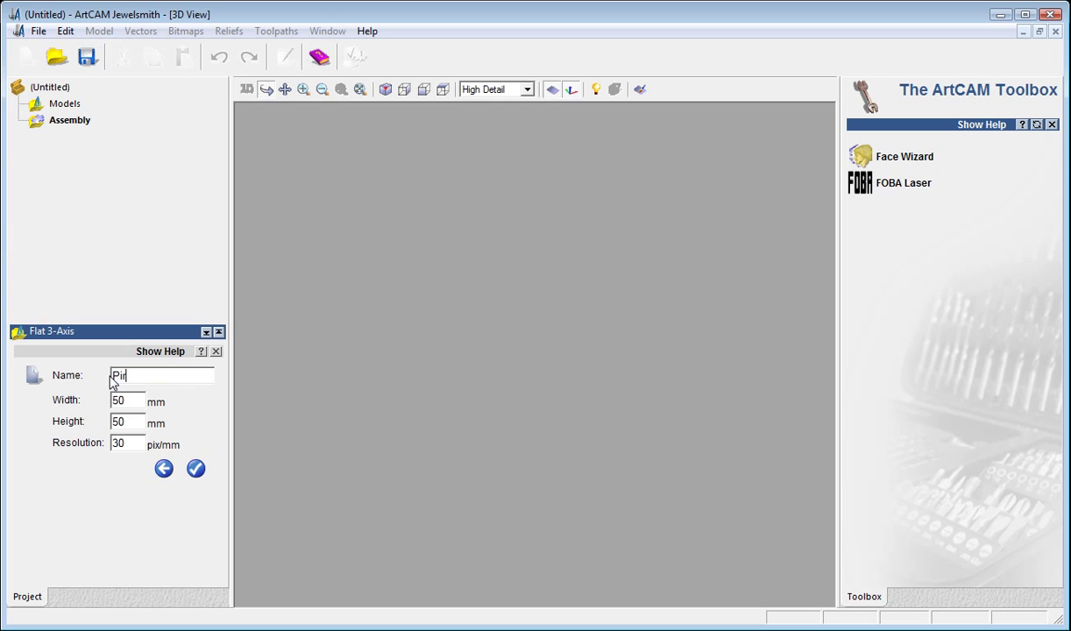
pyautogui.write('ate')
pyautogui.doubleClick(130, 400)
pyautogui.write('30')
pyautogui.doubleClick(118, 422)
pyautogui.write('30')
pyautogui.click(193, 470)
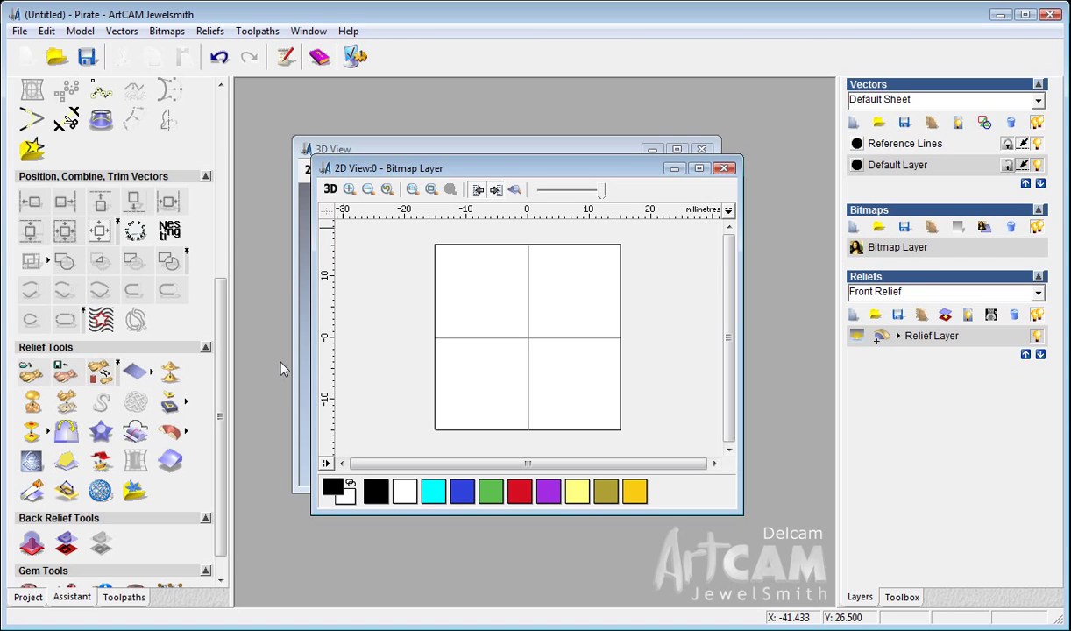
# Maximize the 2D view and paste the 99923 skull relief into Pirate as clipart
pyautogui.click(699, 170)
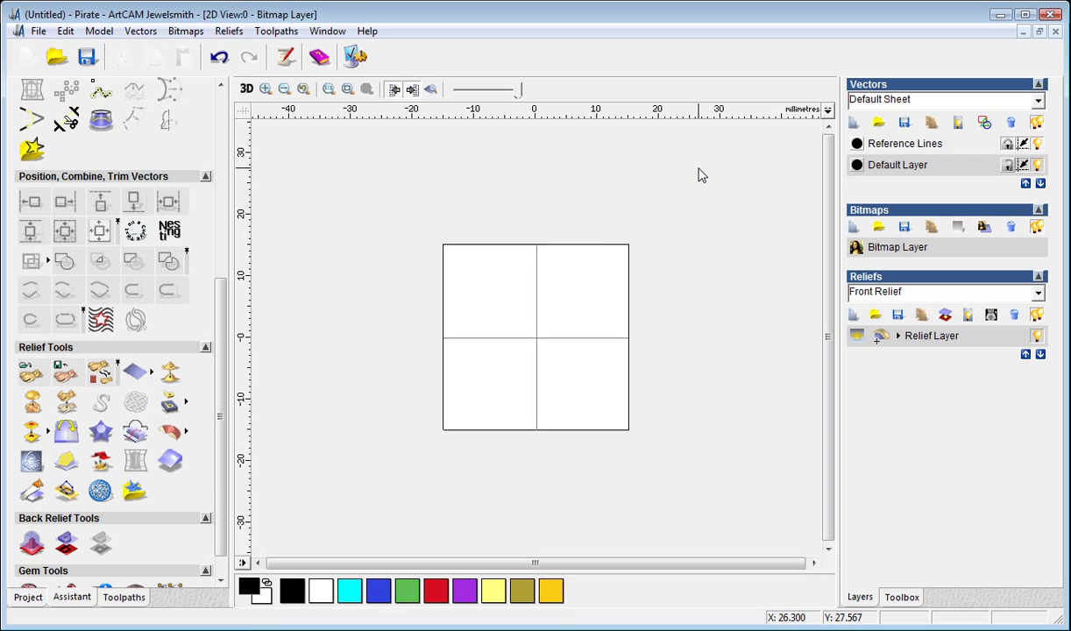
pyautogui.click(29, 377)
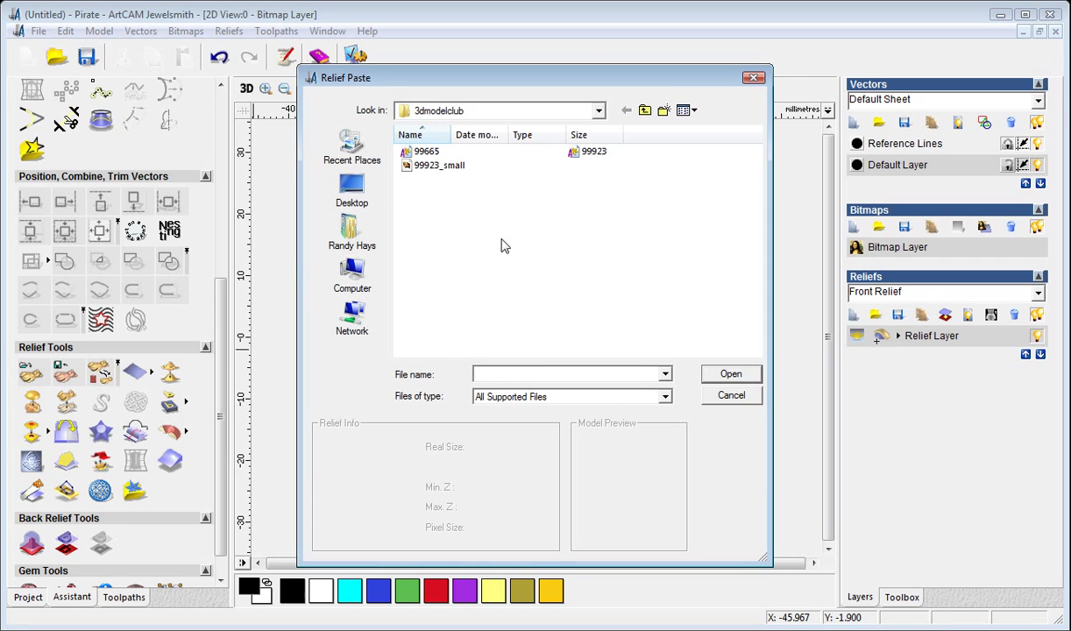
pyautogui.click(595, 152)
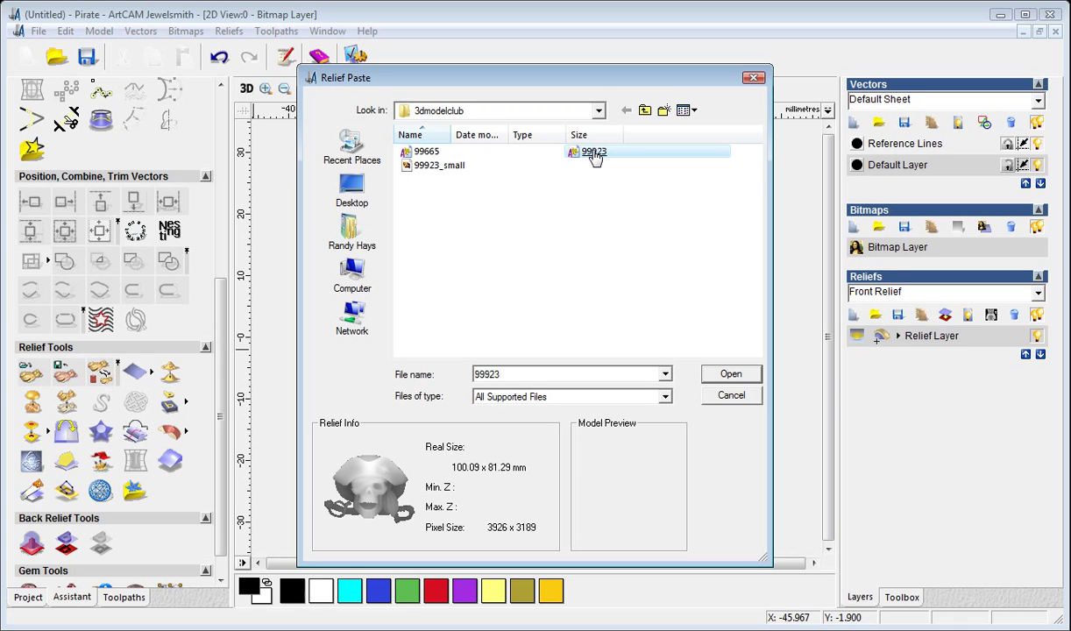
pyautogui.click(719, 374)
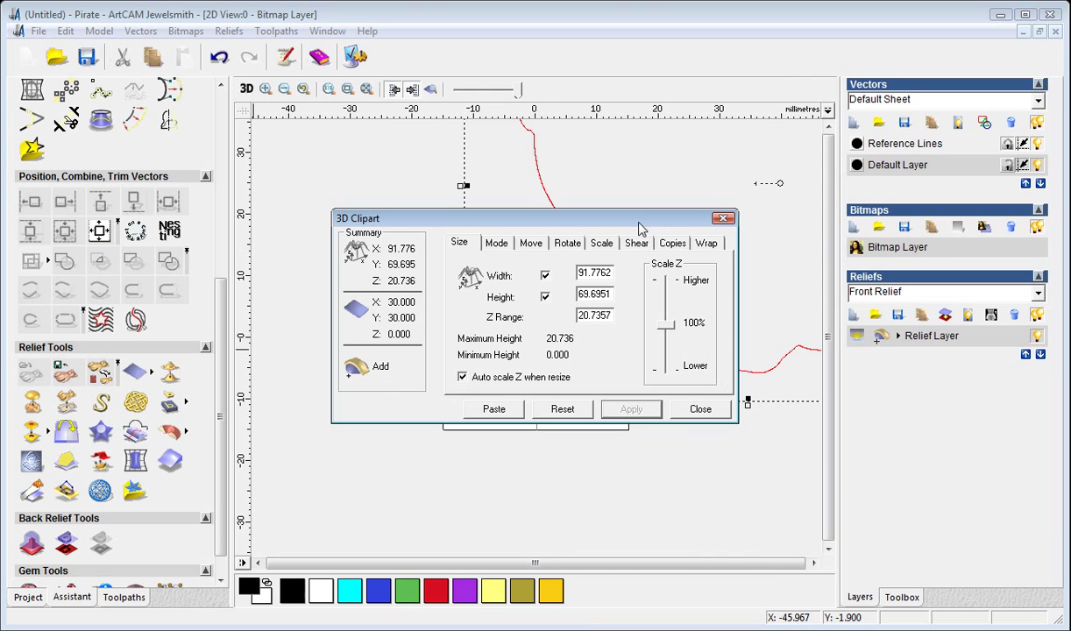
# Move the skull clipart over the model and scale it down to 32%
pyautogui.moveTo(639, 223); pyautogui.dragTo(373, 164)
pyautogui.click(548, 225)
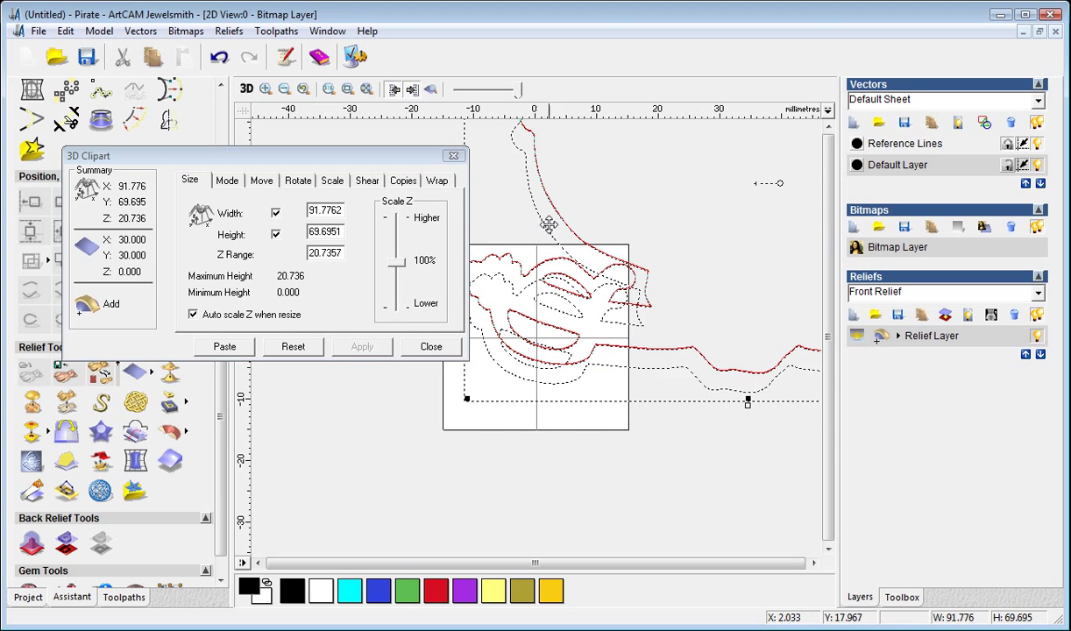
pyautogui.moveTo(547, 226); pyautogui.dragTo(641, 399)
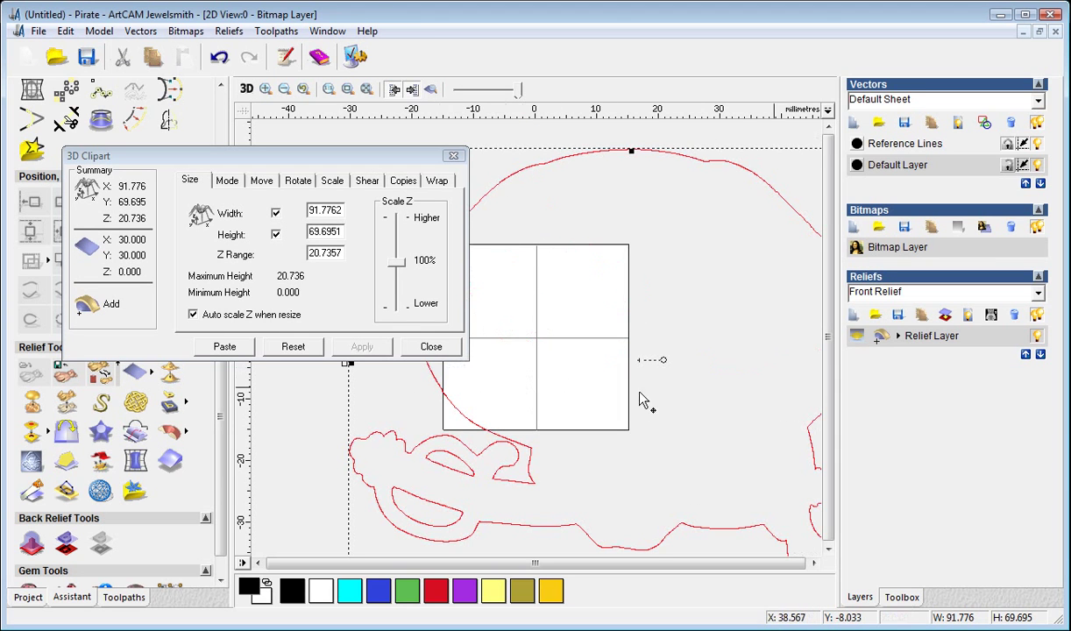
pyautogui.click(333, 183)
pyautogui.moveTo(324, 274); pyautogui.dragTo(245, 288)
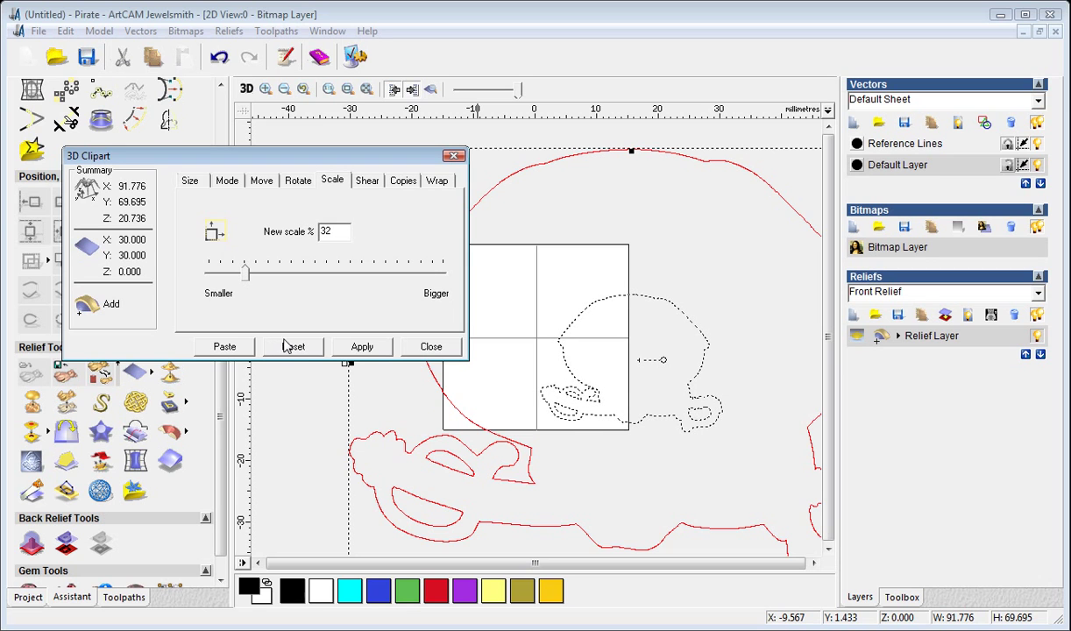
pyautogui.click(360, 347)
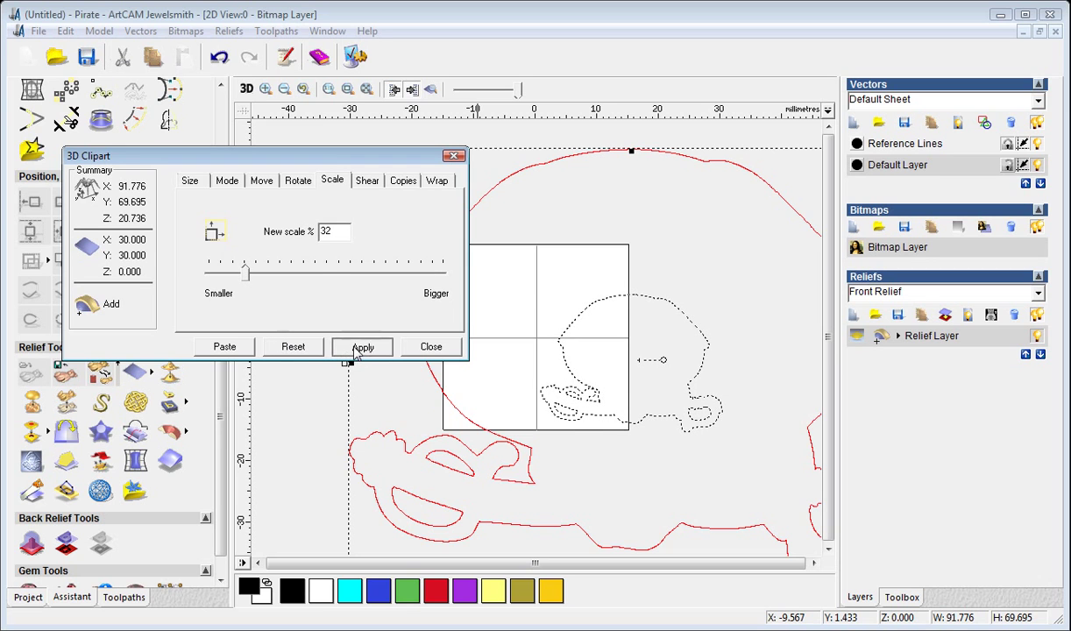
# Fit the shrunken skull to the 30 mm material square and paste it into the relief
pyautogui.moveTo(589, 303); pyautogui.dragTo(535, 298)
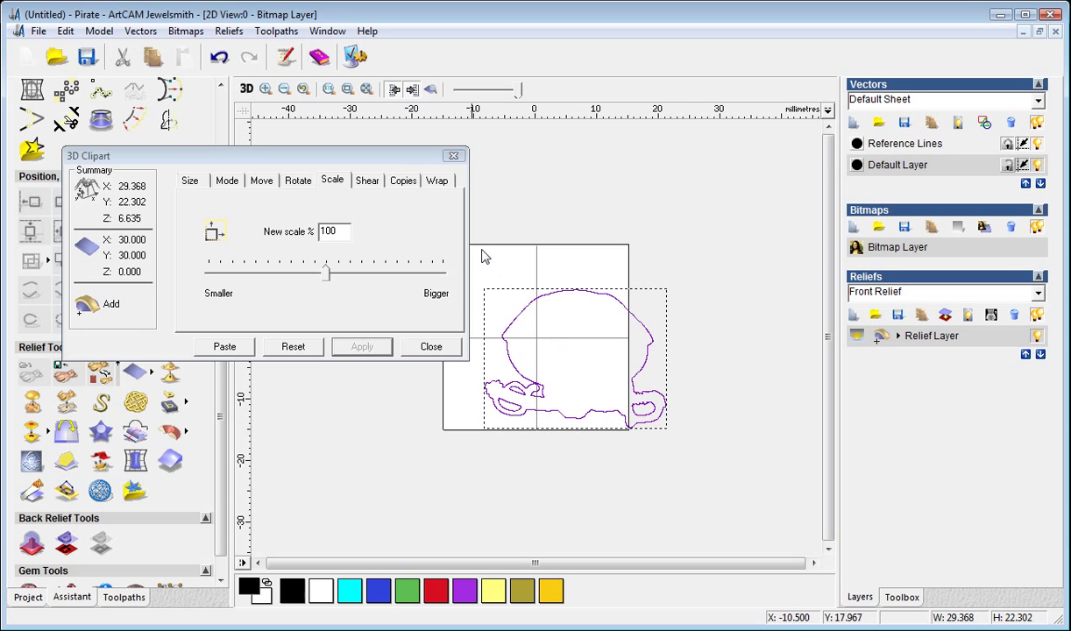
pyautogui.moveTo(408, 163); pyautogui.dragTo(776, 48)
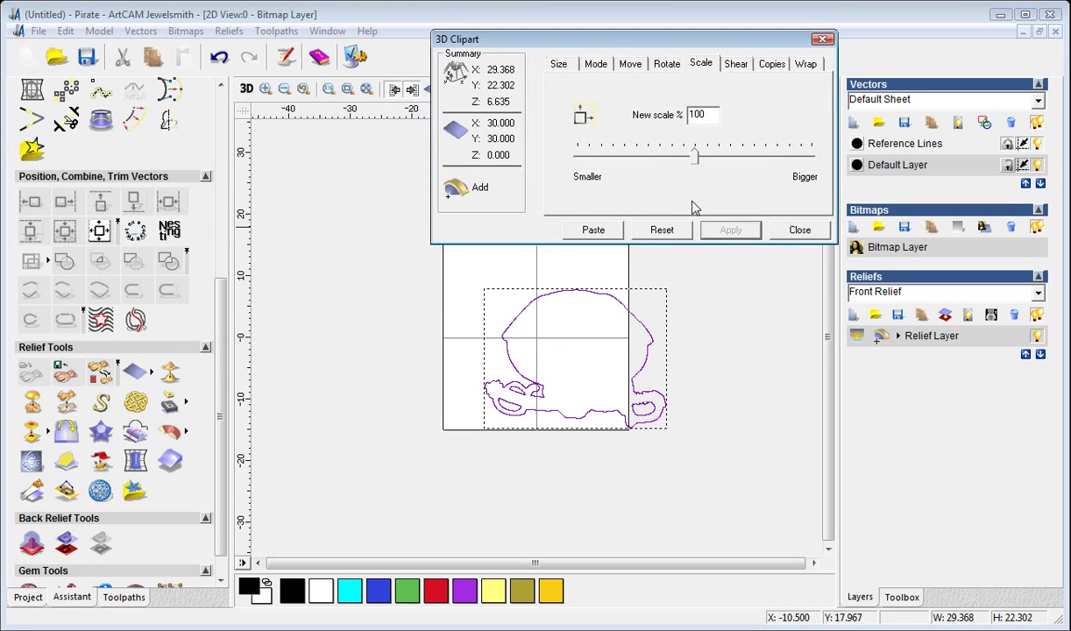
pyautogui.moveTo(614, 296); pyautogui.dragTo(566, 289)
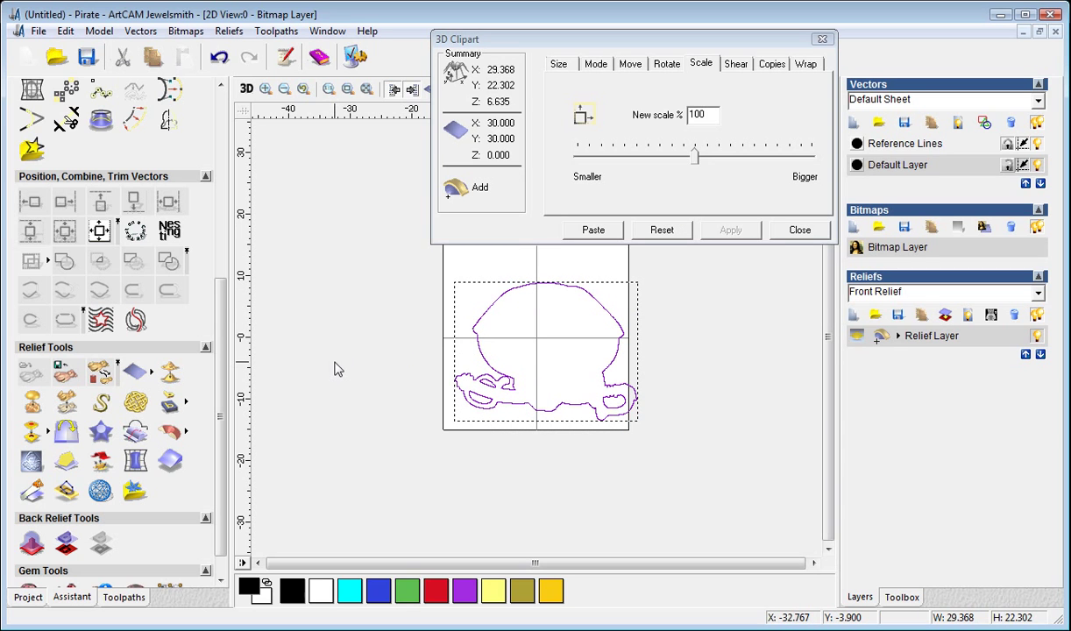
pyautogui.click(101, 232)
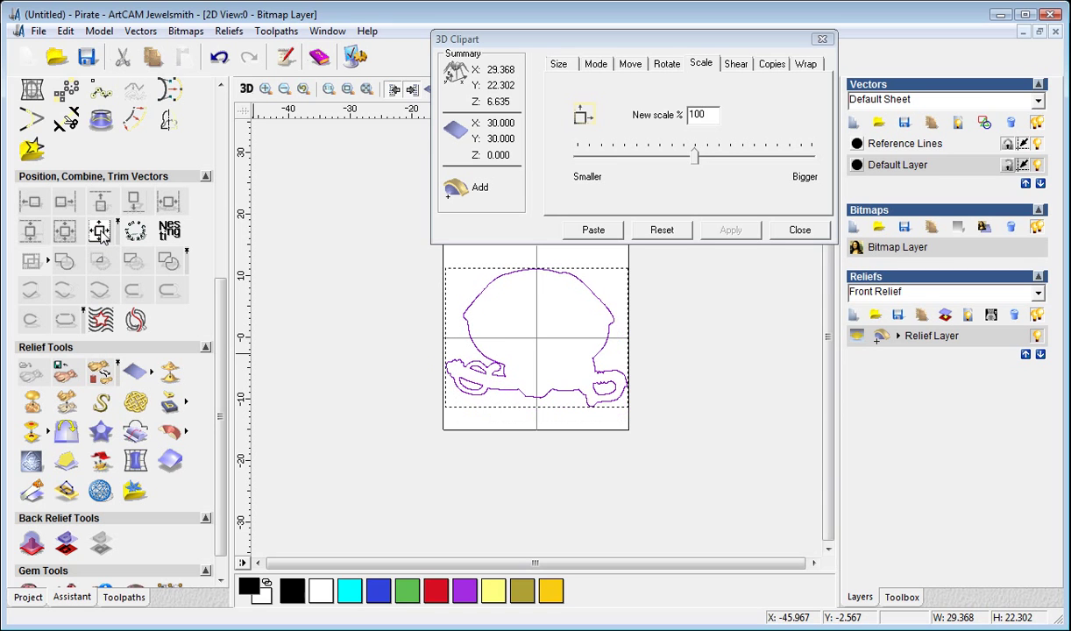
pyautogui.click(600, 231)
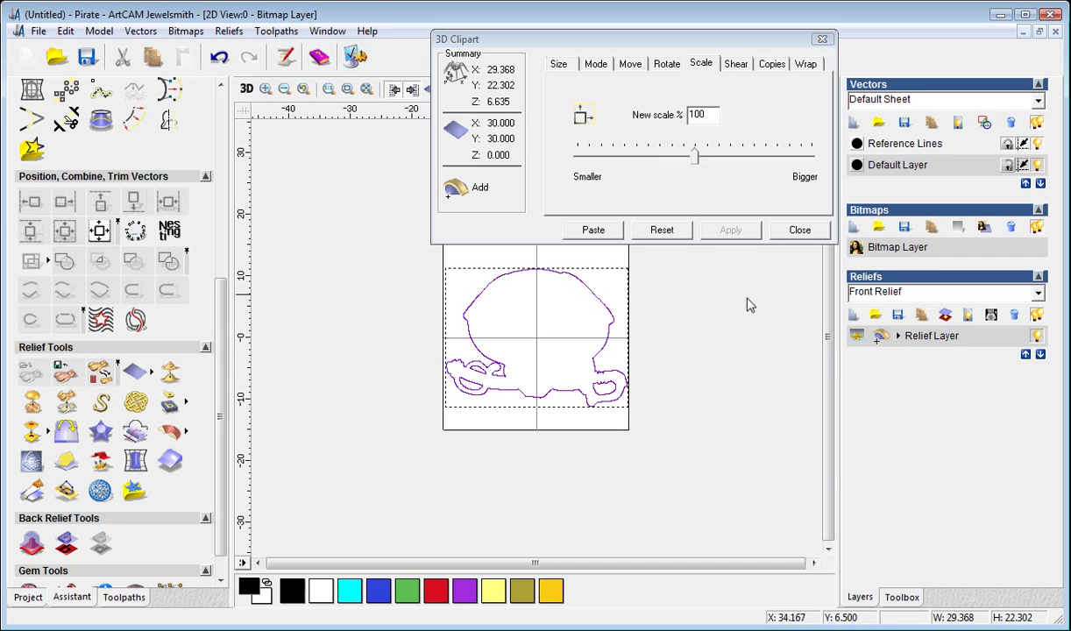
pyautogui.click(796, 232)
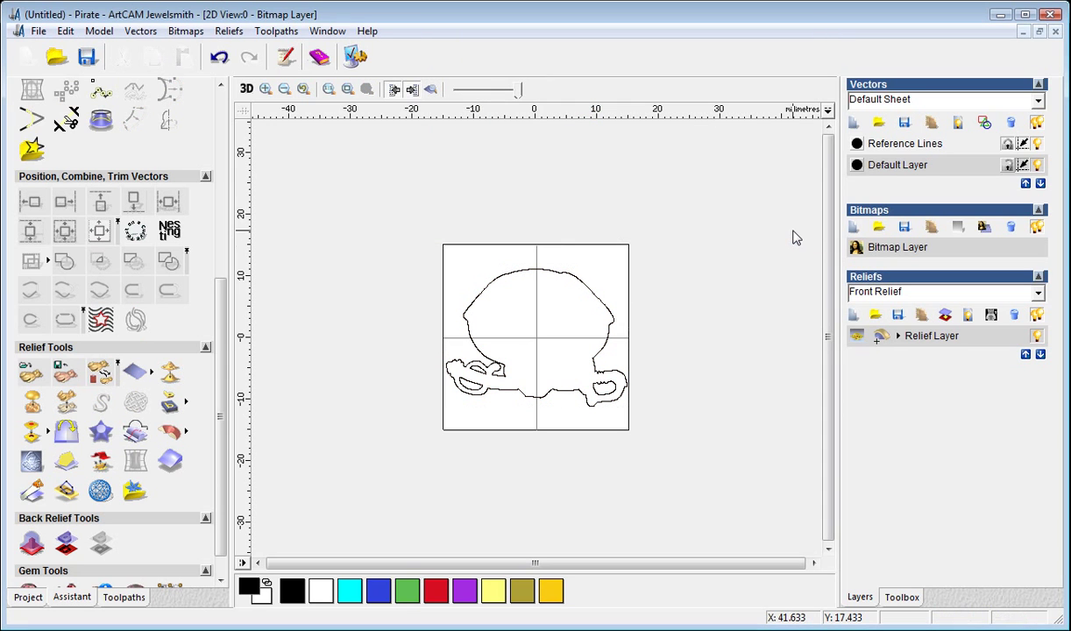
# Turn on the shaded colour preview of the Pirate relief layer
pyautogui.click(430, 92)
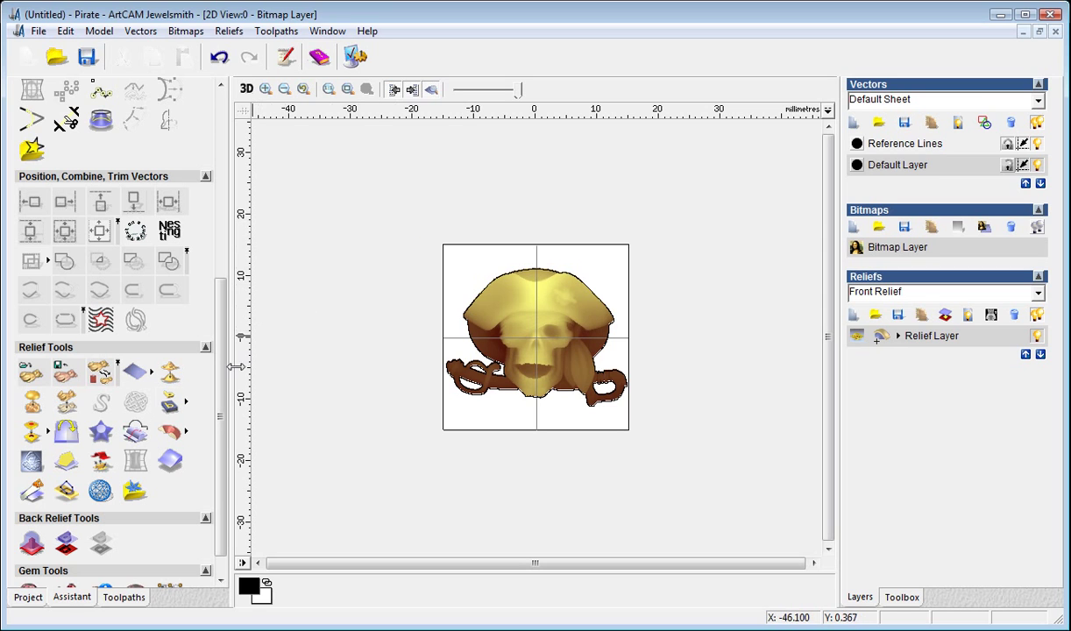
# Create an offset composite back relief at 1.5 offset, then switch to Front Relief
pyautogui.click(29, 544)
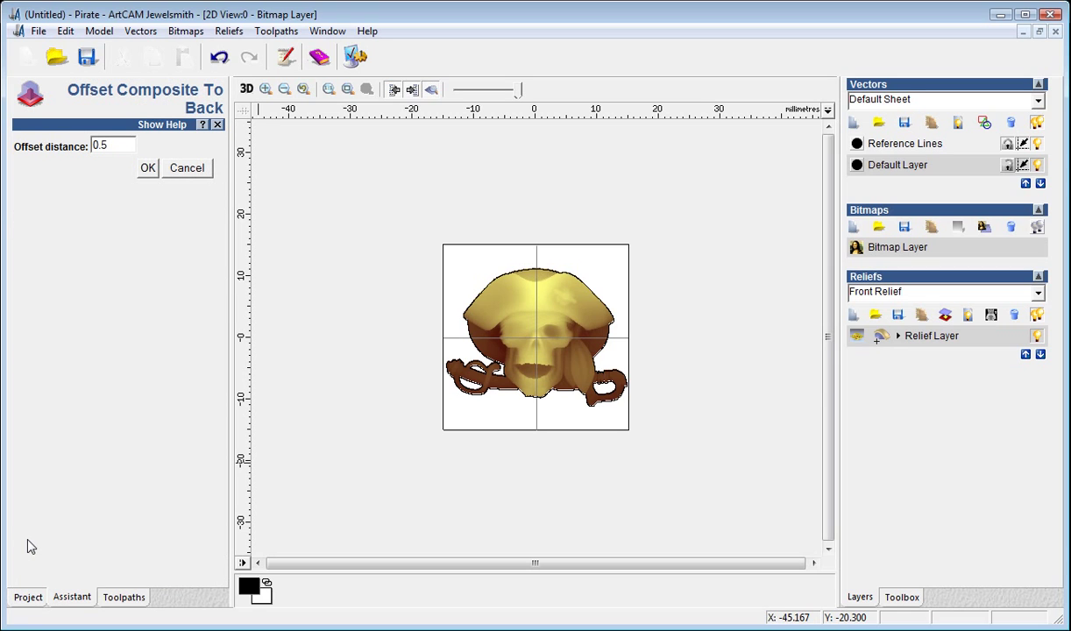
pyautogui.doubleClick(118, 147)
pyautogui.write('1')
pyautogui.write('5')
pyautogui.click(147, 169)
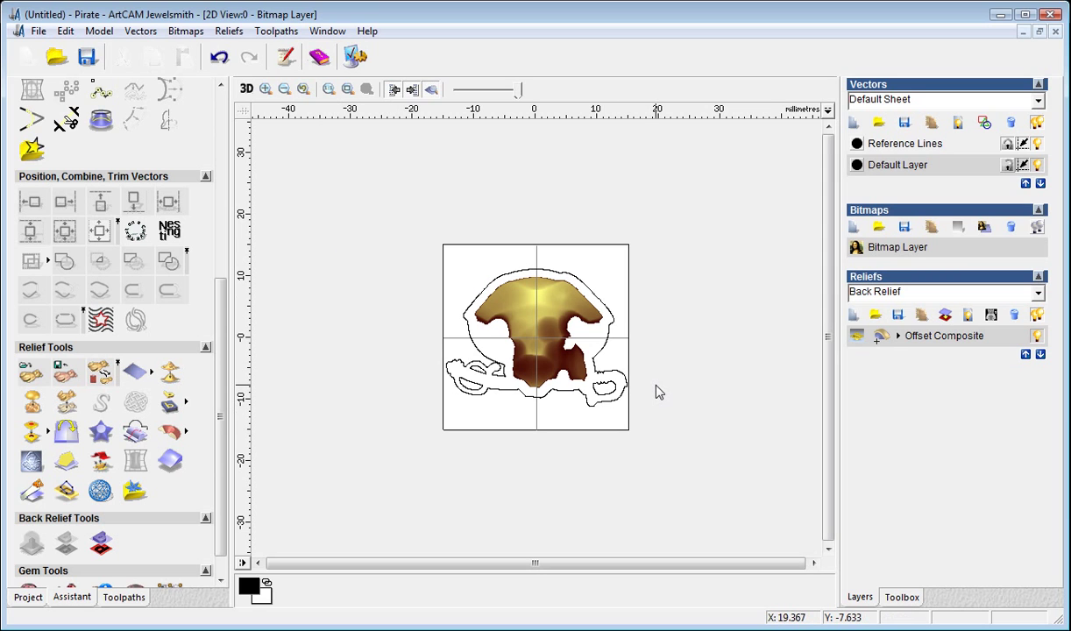
pyautogui.click(1037, 292)
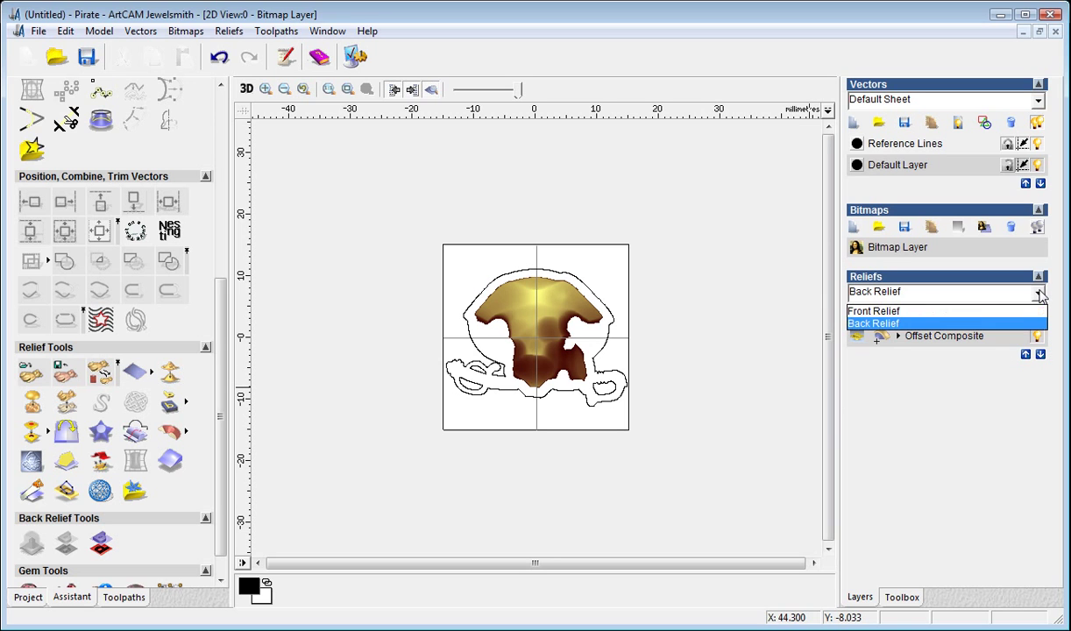
pyautogui.click(892, 312)
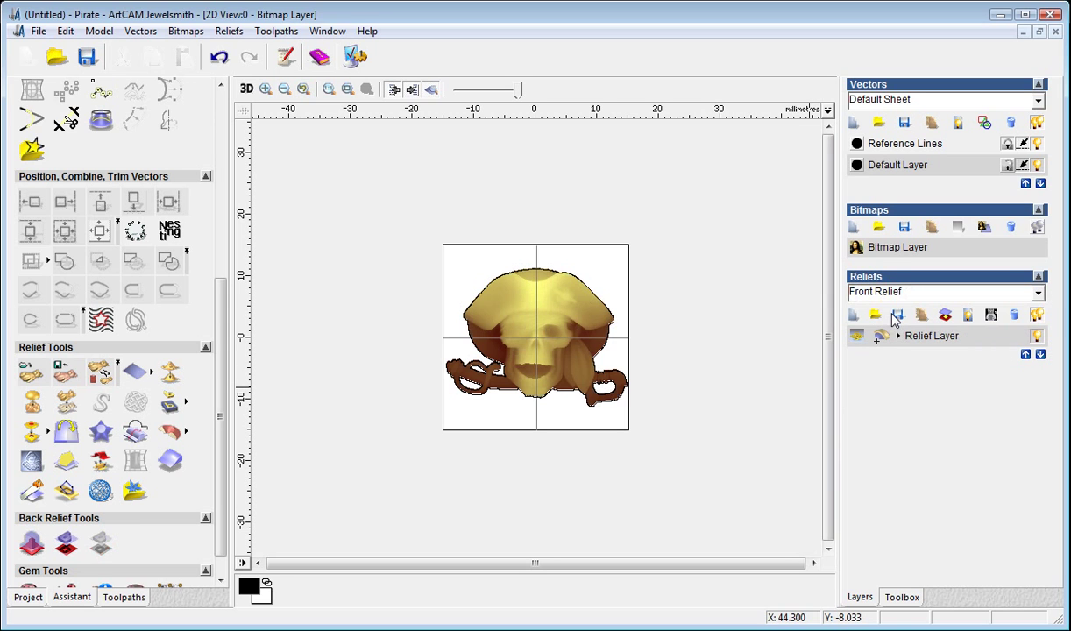
# Generate a triangle mesh closed with the back relief and orbit to inspect it
pyautogui.click(100, 493)
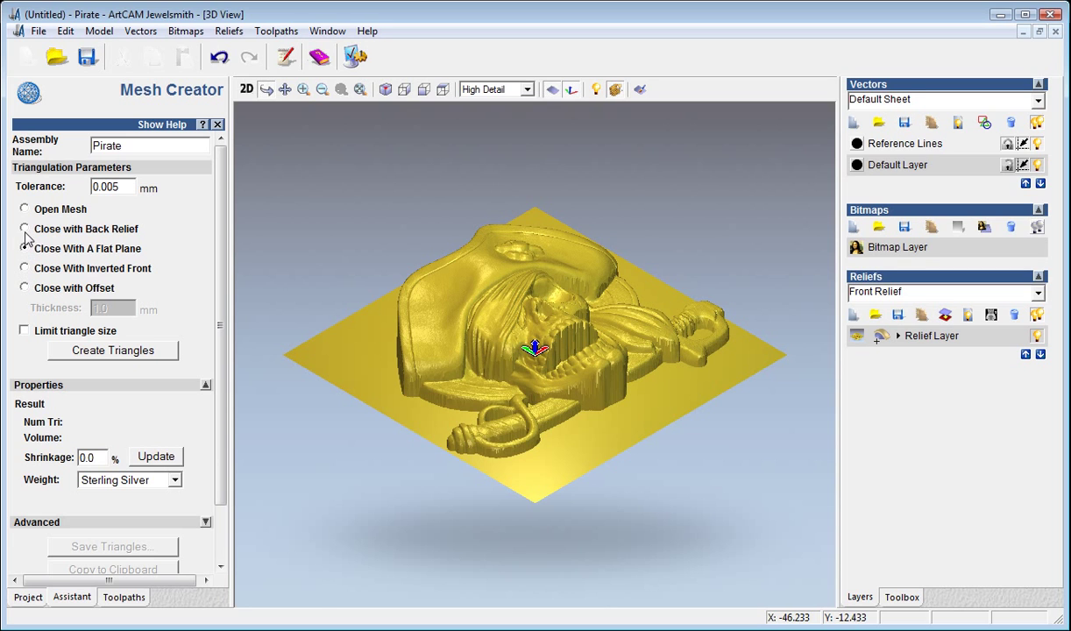
pyautogui.click(24, 229)
pyautogui.click(102, 351)
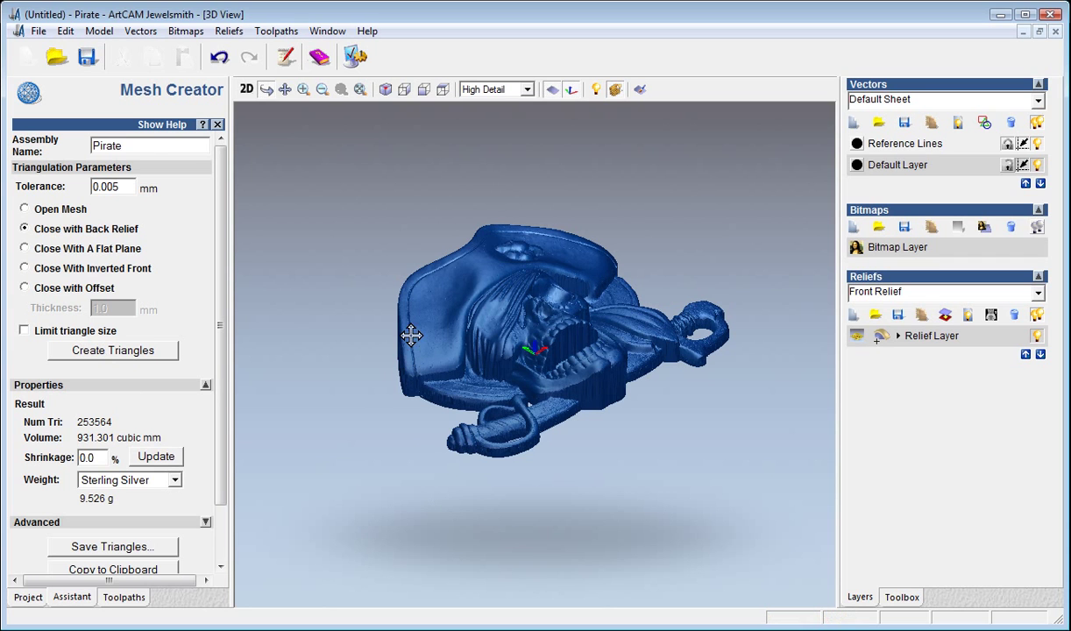
pyautogui.moveTo(414, 318); pyautogui.dragTo(891, 290)
pyautogui.moveTo(526, 371); pyautogui.dragTo(755, 414)
pyautogui.moveTo(516, 361); pyautogui.dragTo(679, 464)
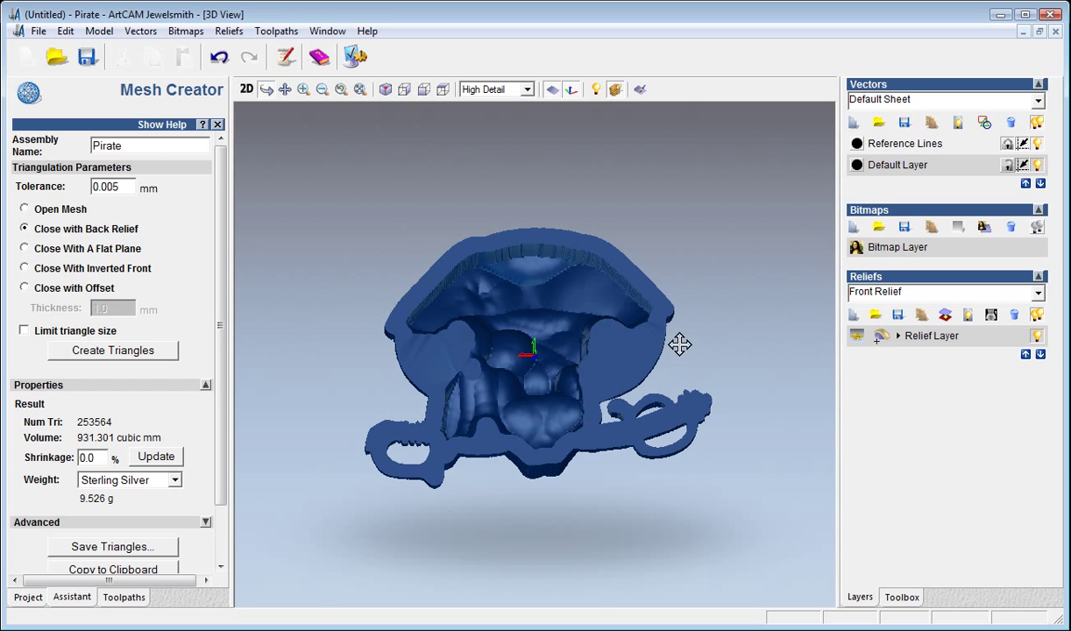
pyautogui.moveTo(666, 297); pyautogui.dragTo(361, 388)
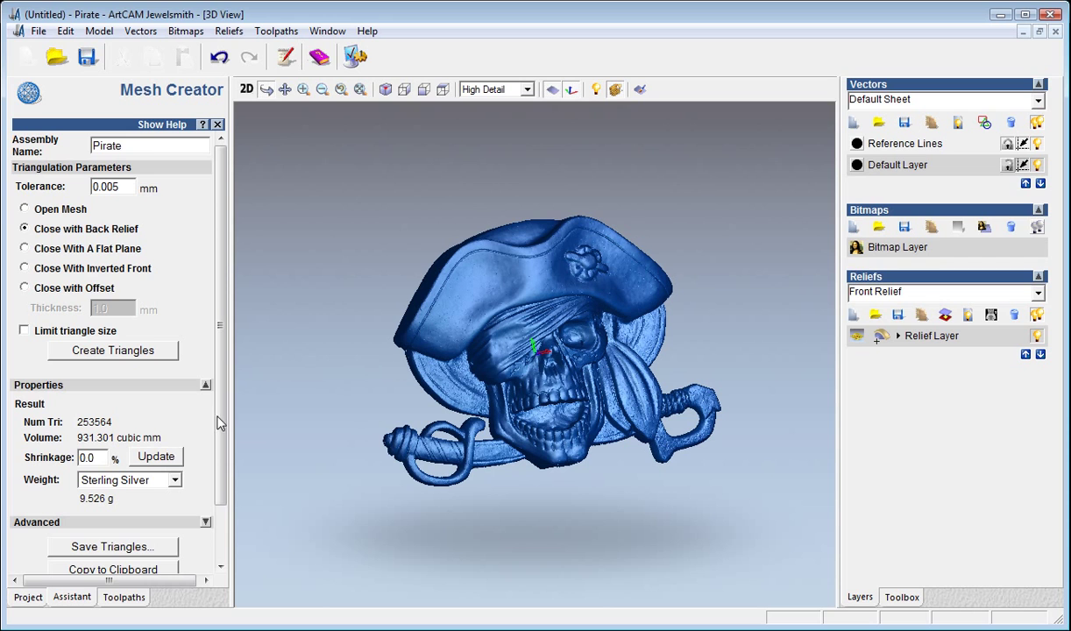
pyautogui.moveTo(217, 449); pyautogui.dragTo(219, 553)
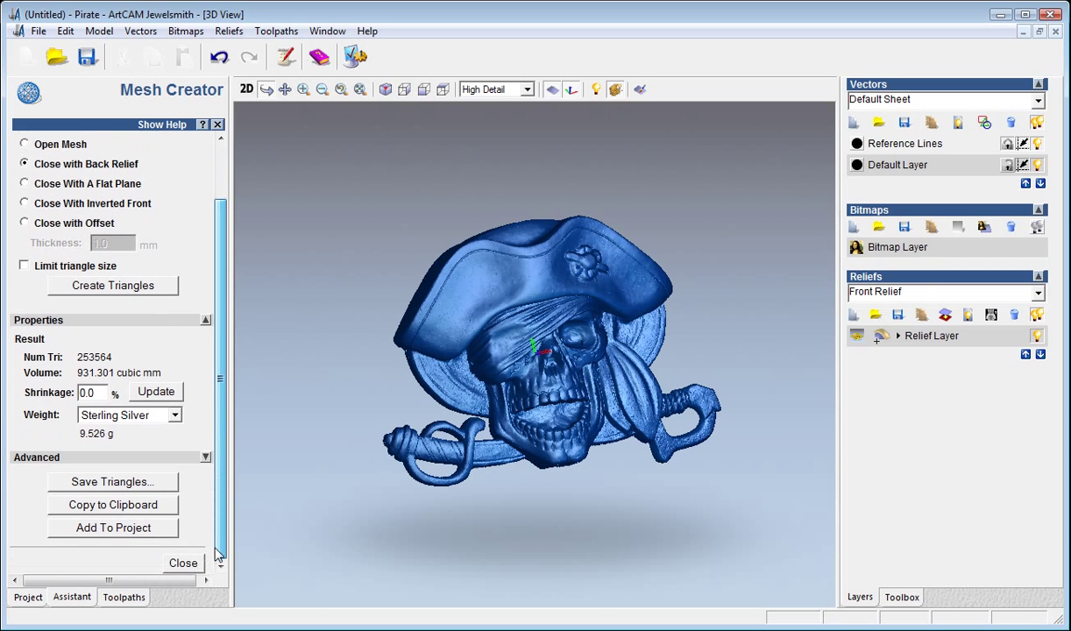
# Add the 253,564-triangle skull mesh to the project and close Mesh Creator
pyautogui.click(123, 527)
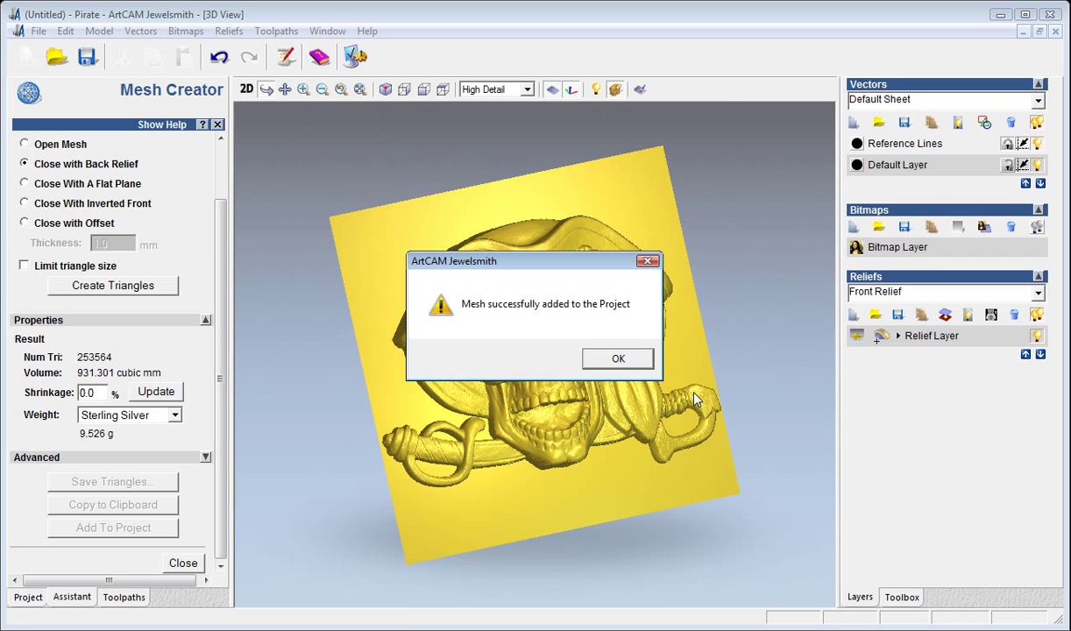
pyautogui.click(630, 360)
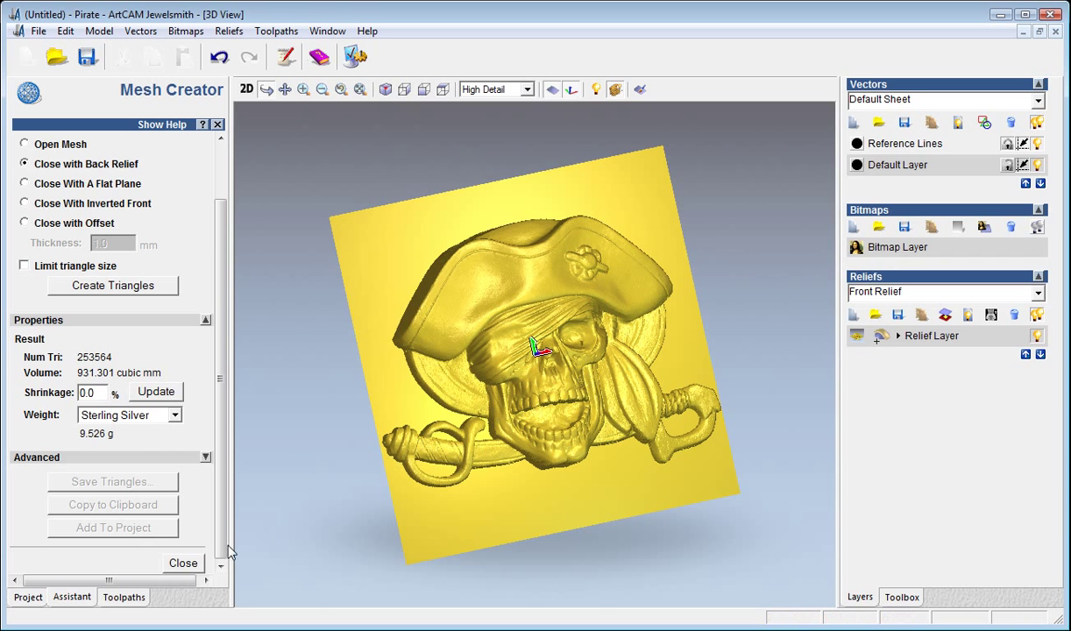
pyautogui.click(178, 564)
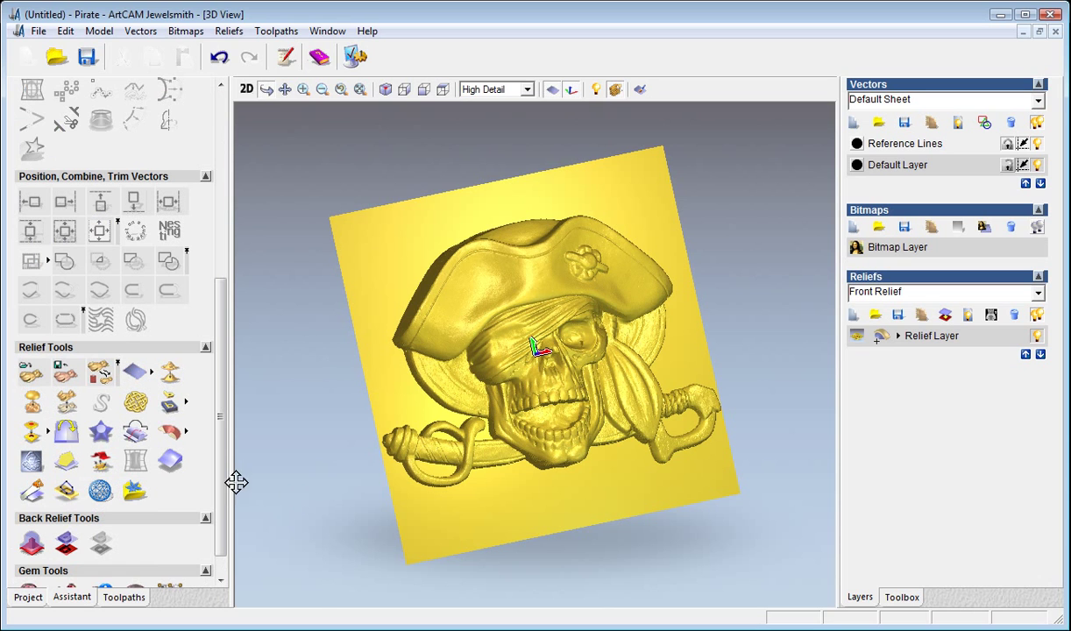
# Close the Pirate model from the project tree, keeping its changes in the project
pyautogui.moveTo(223, 491); pyautogui.dragTo(219, 515)
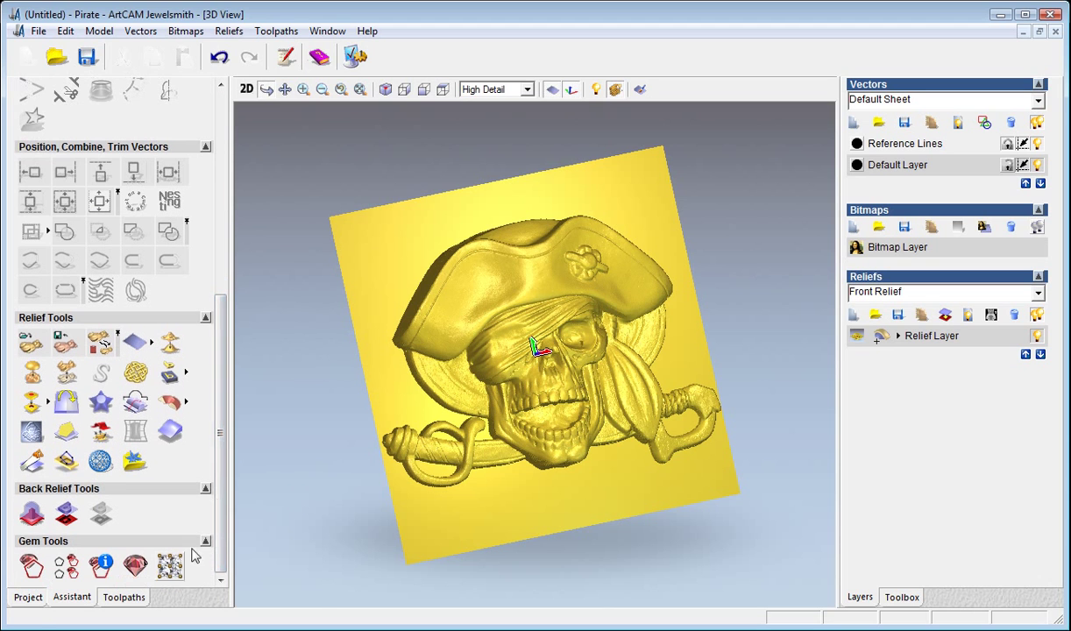
pyautogui.click(26, 598)
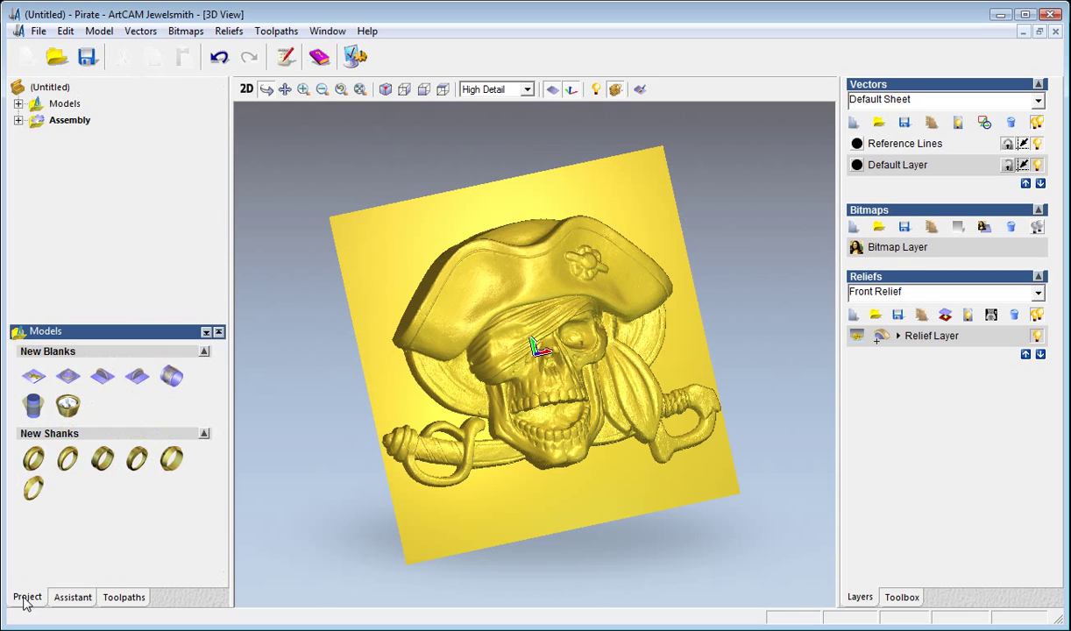
pyautogui.click(18, 104)
pyautogui.click(61, 121)
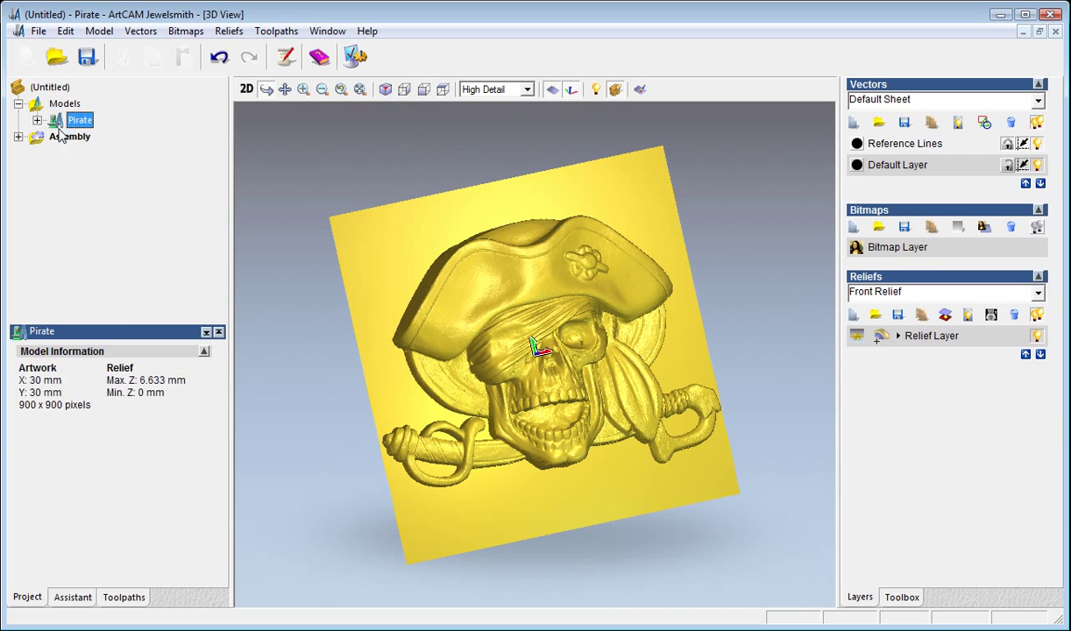
pyautogui.rightClick(75, 125)
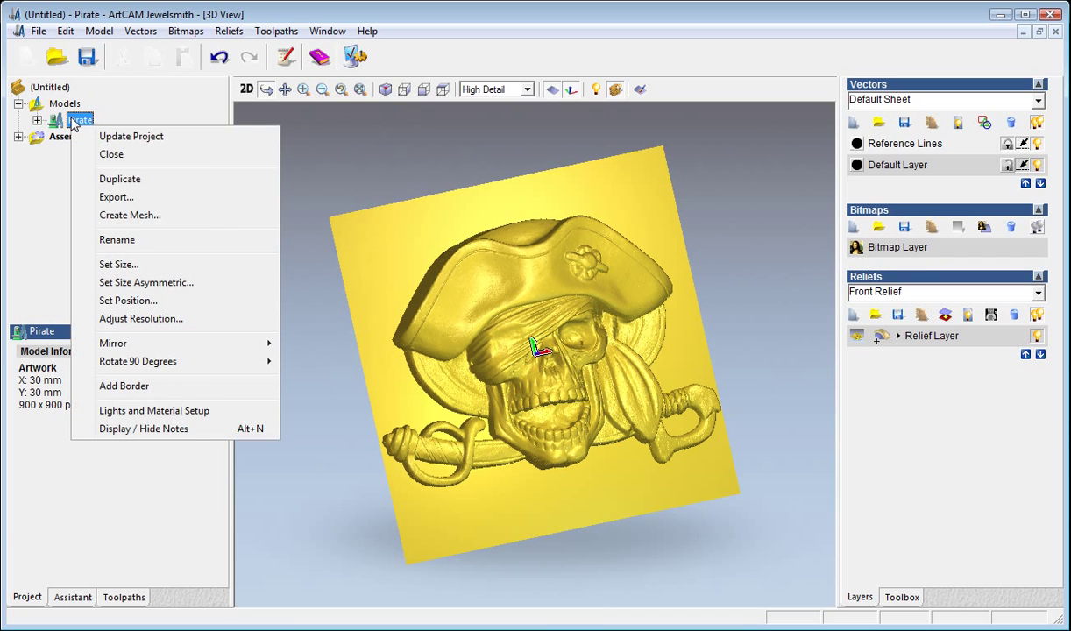
pyautogui.click(112, 155)
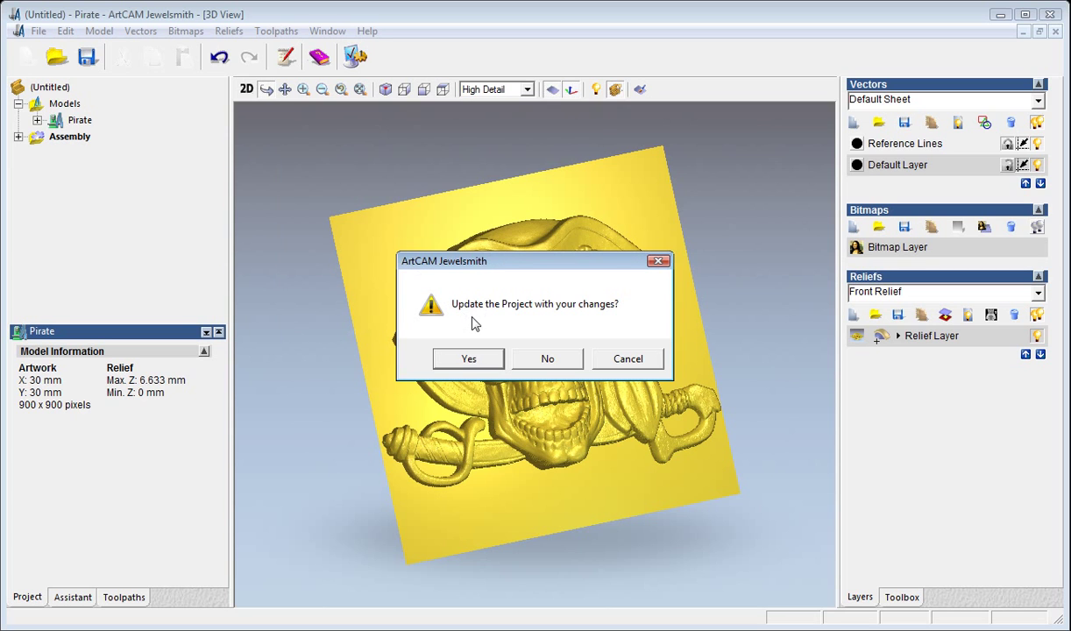
pyautogui.click(479, 363)
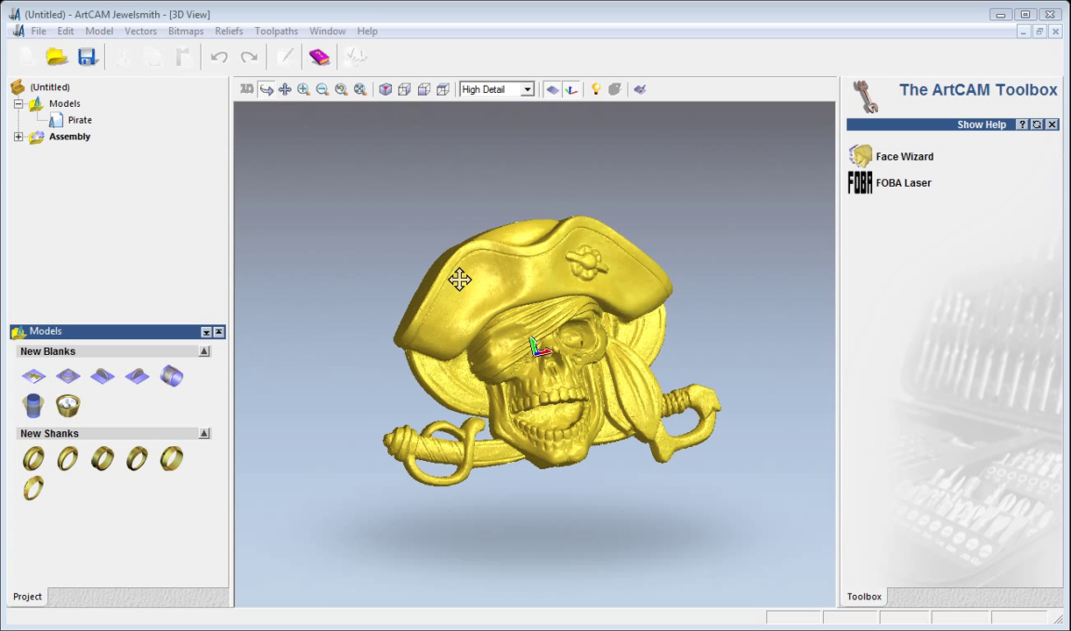
pyautogui.moveTo(434, 289); pyautogui.dragTo(837, 409)
pyautogui.moveTo(399, 317); pyautogui.dragTo(615, 379)
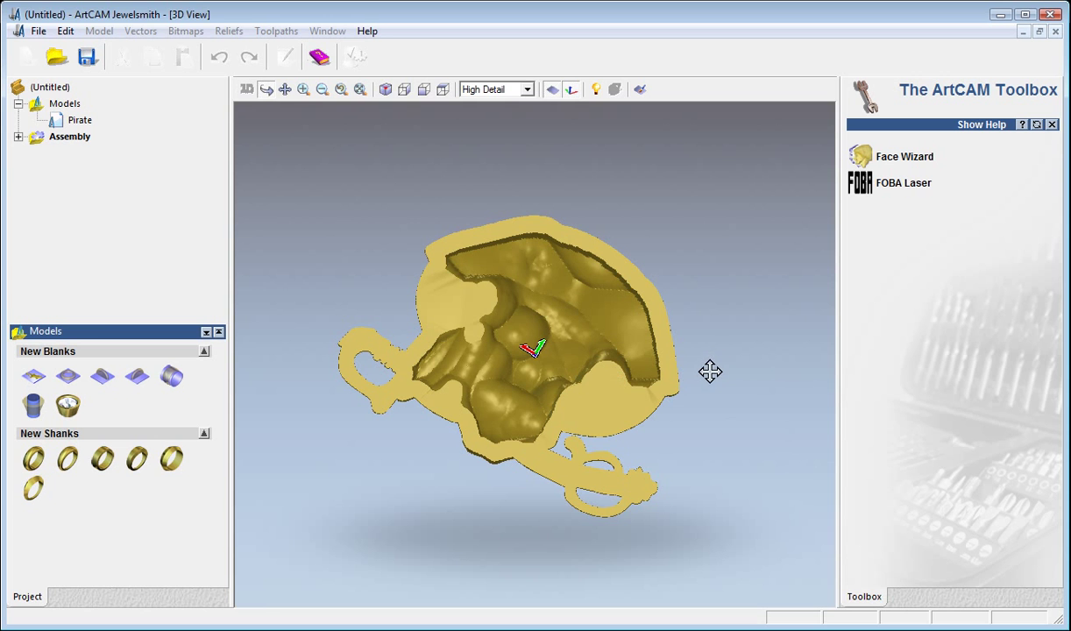
pyautogui.moveTo(708, 373); pyautogui.dragTo(119, 294)
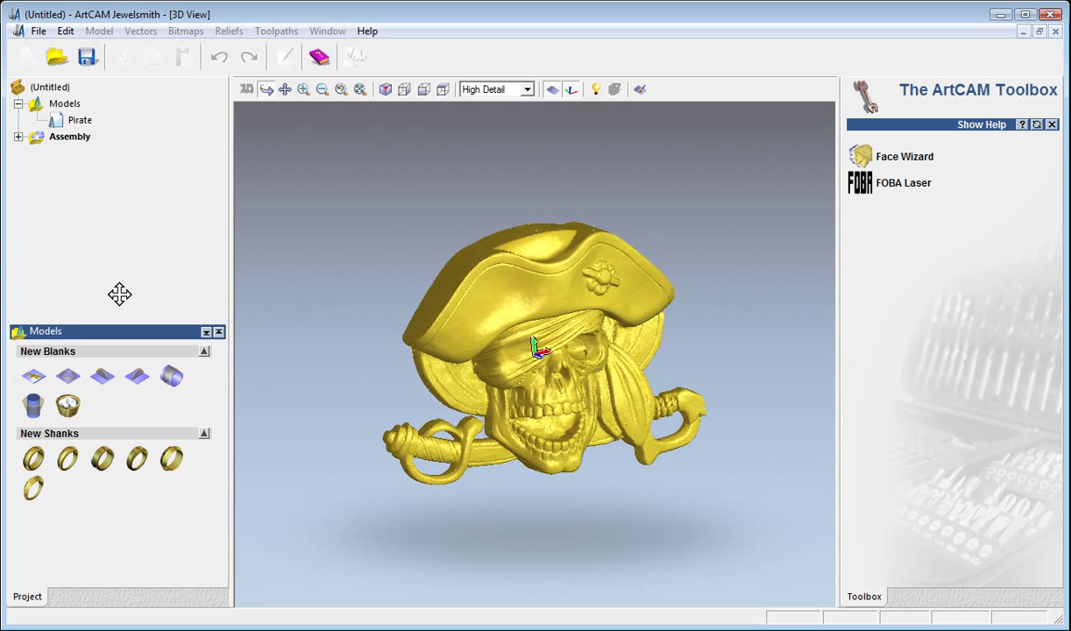
pyautogui.click(17, 136)
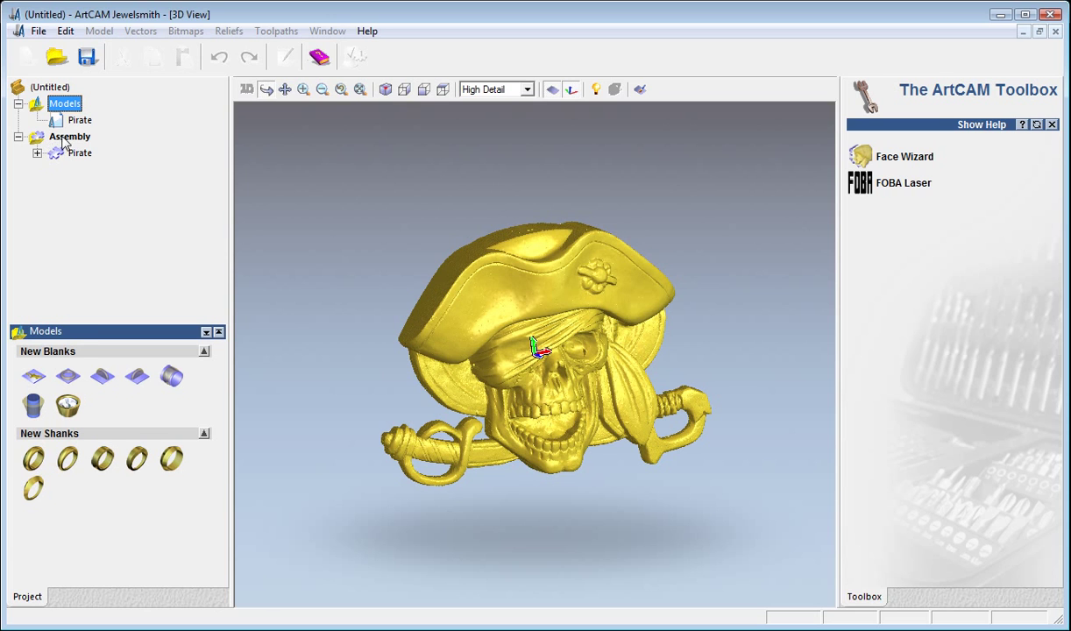
pyautogui.click(63, 138)
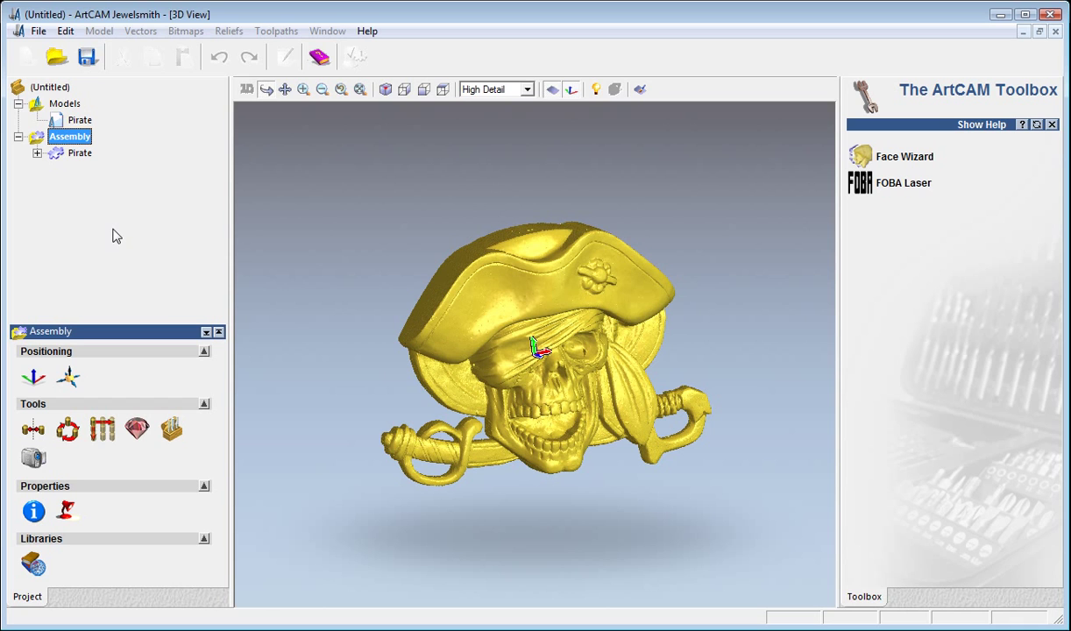
pyautogui.click(478, 215)
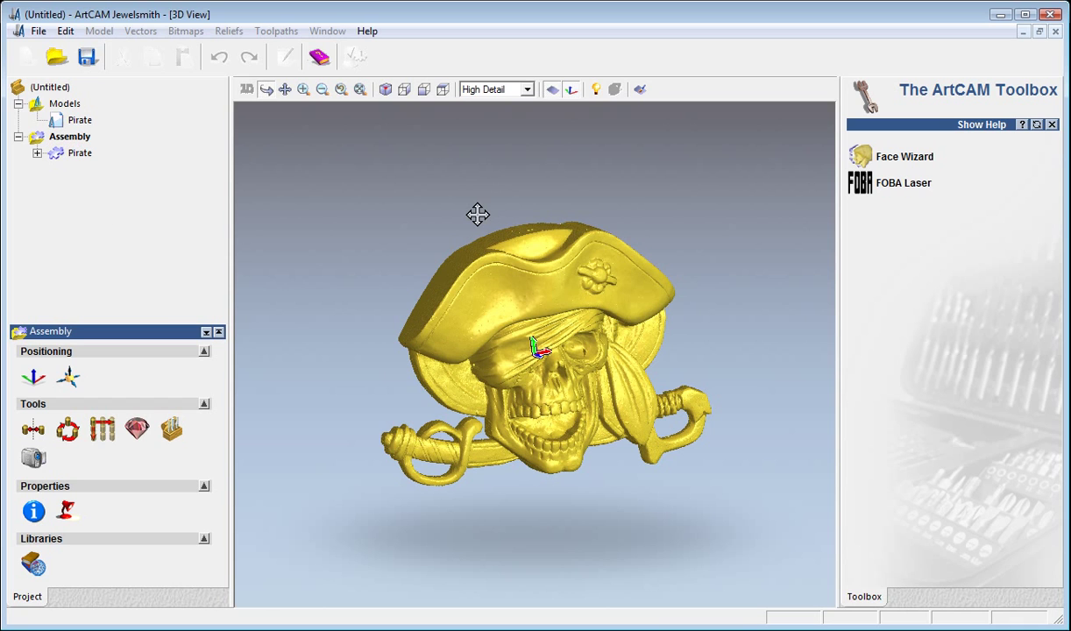
pyautogui.click(70, 137)
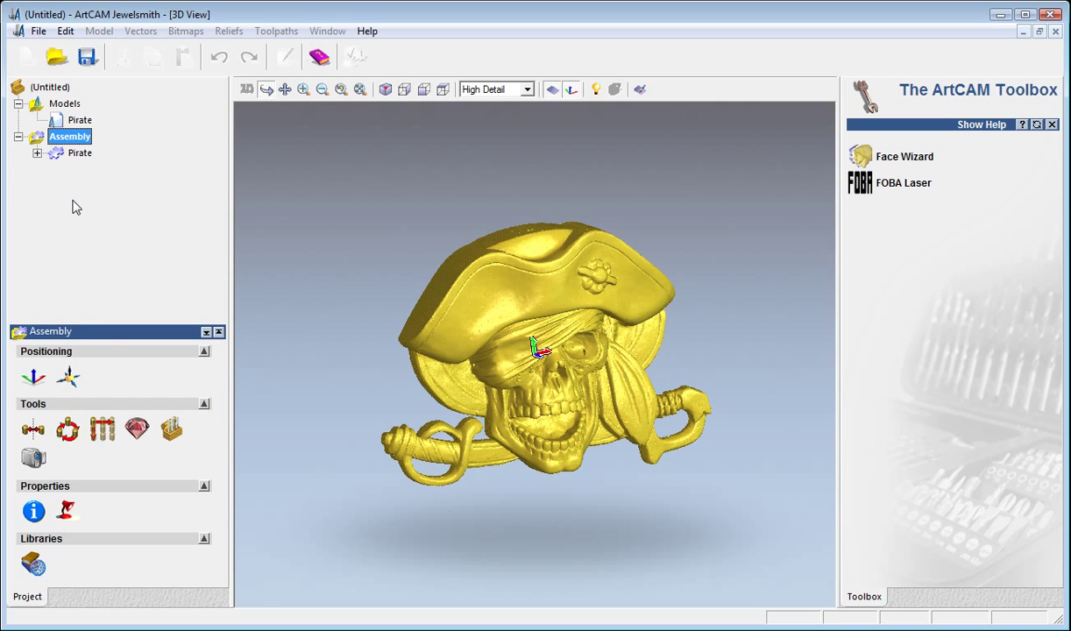
# Launch Multi-Sided Machining with output to ArtCAM Files > Toolpaths and prefix Pirate
pyautogui.click(173, 433)
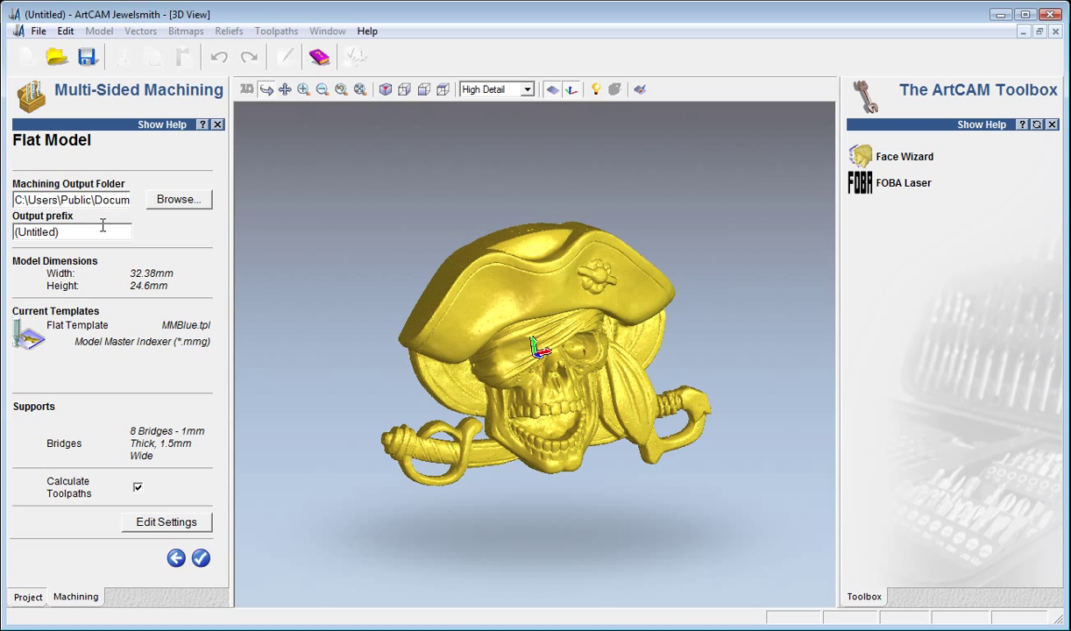
pyautogui.click(166, 199)
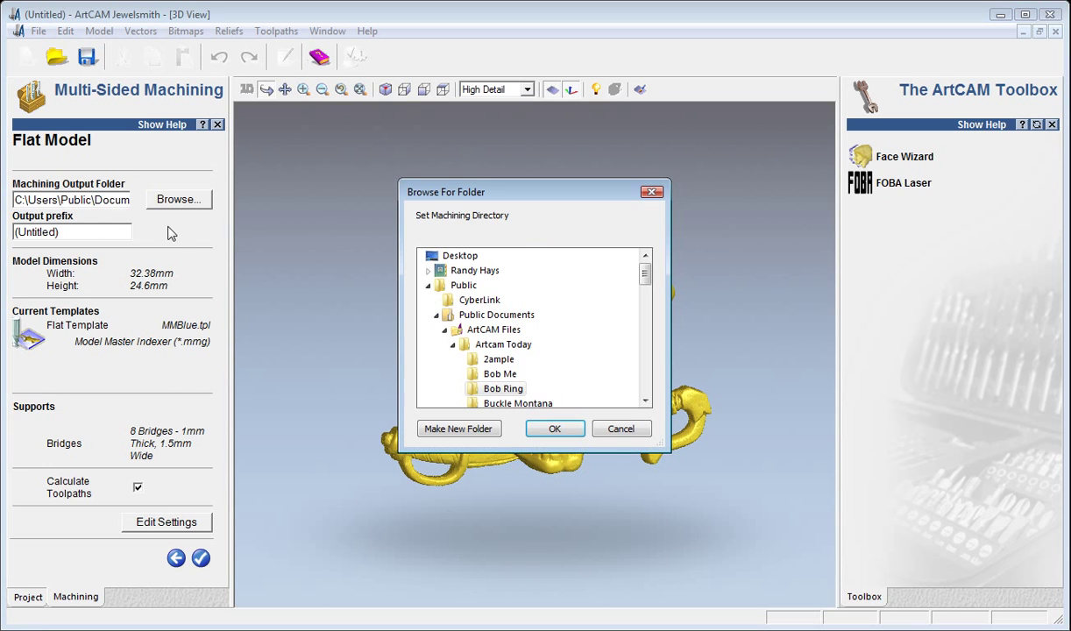
pyautogui.click(487, 330)
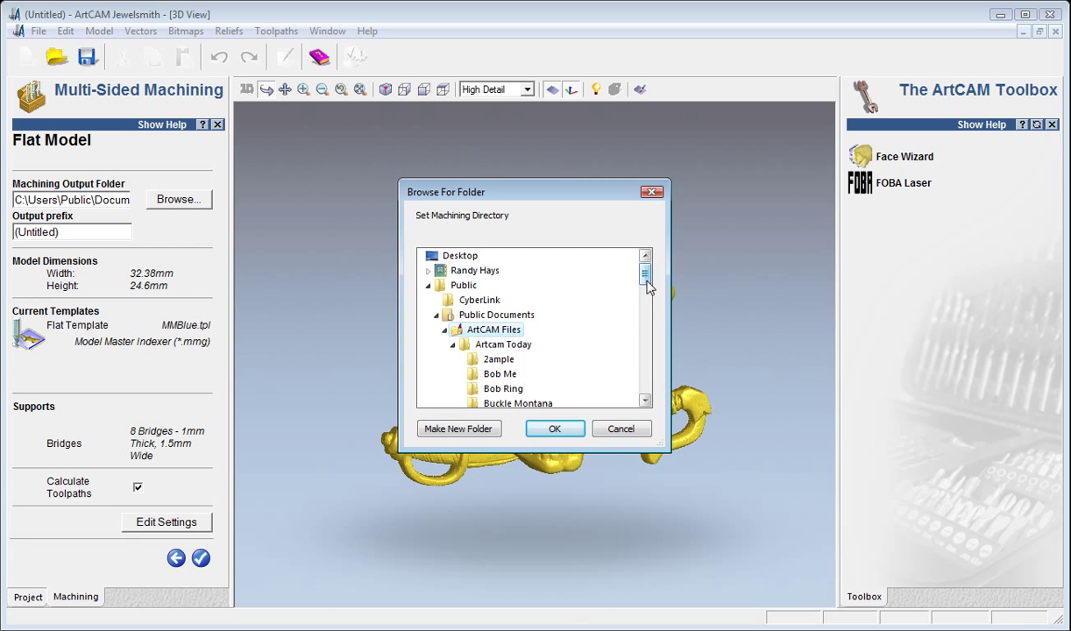
pyautogui.moveTo(646, 275); pyautogui.dragTo(645, 341)
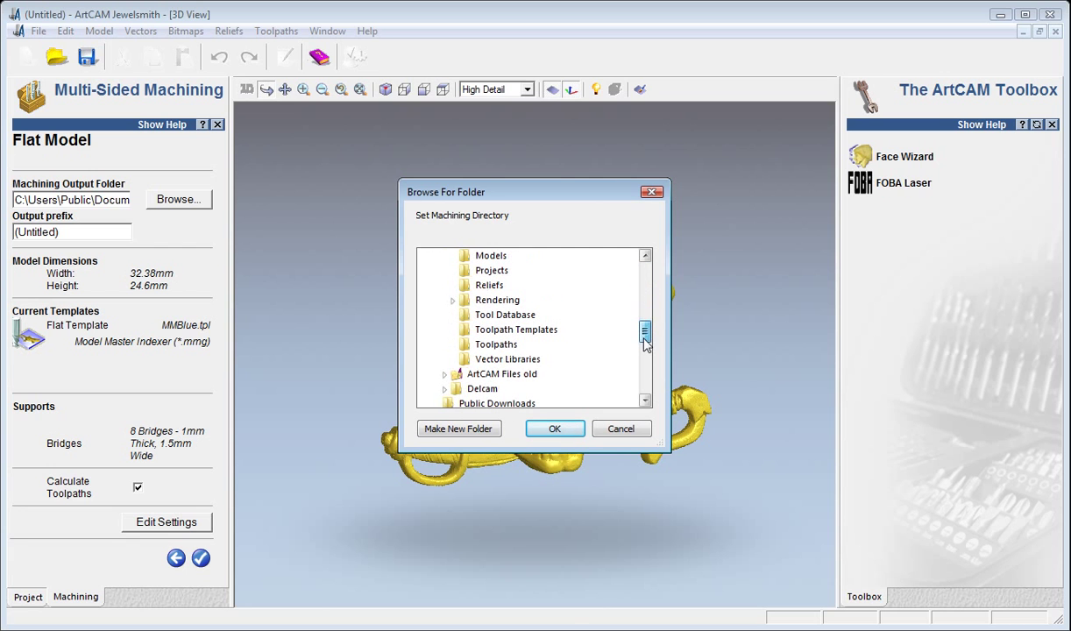
pyautogui.click(508, 345)
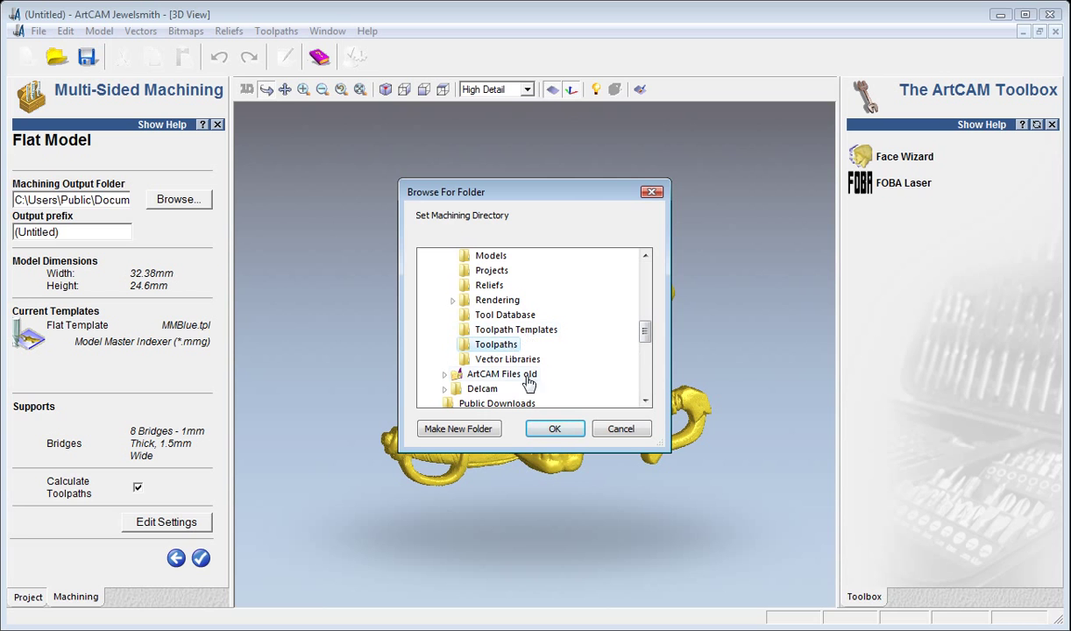
pyautogui.click(555, 430)
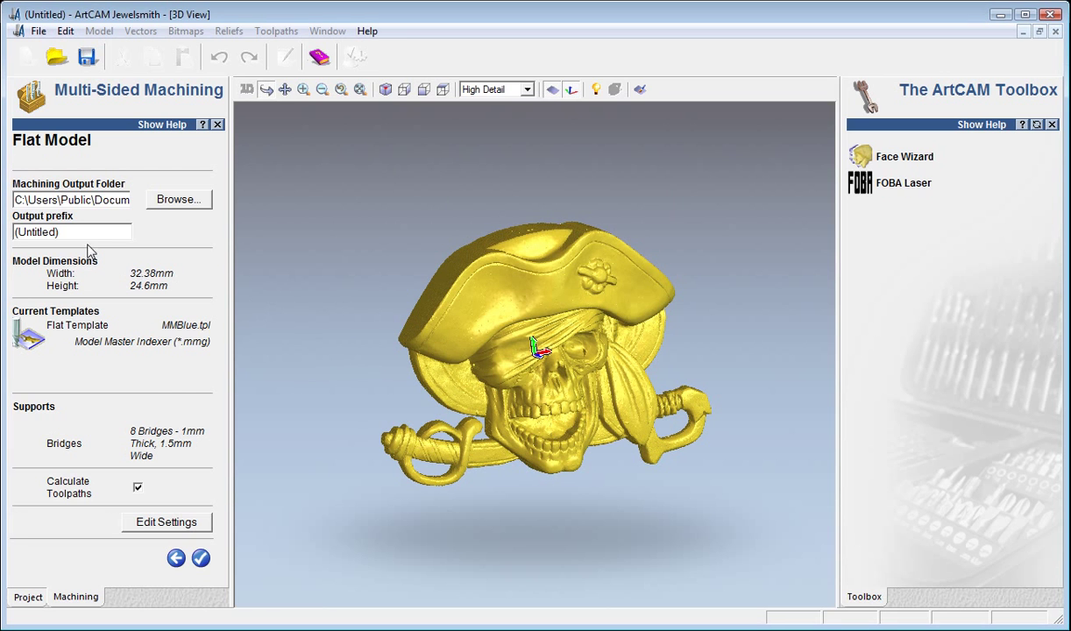
pyautogui.moveTo(87, 235); pyautogui.dragTo(14, 232)
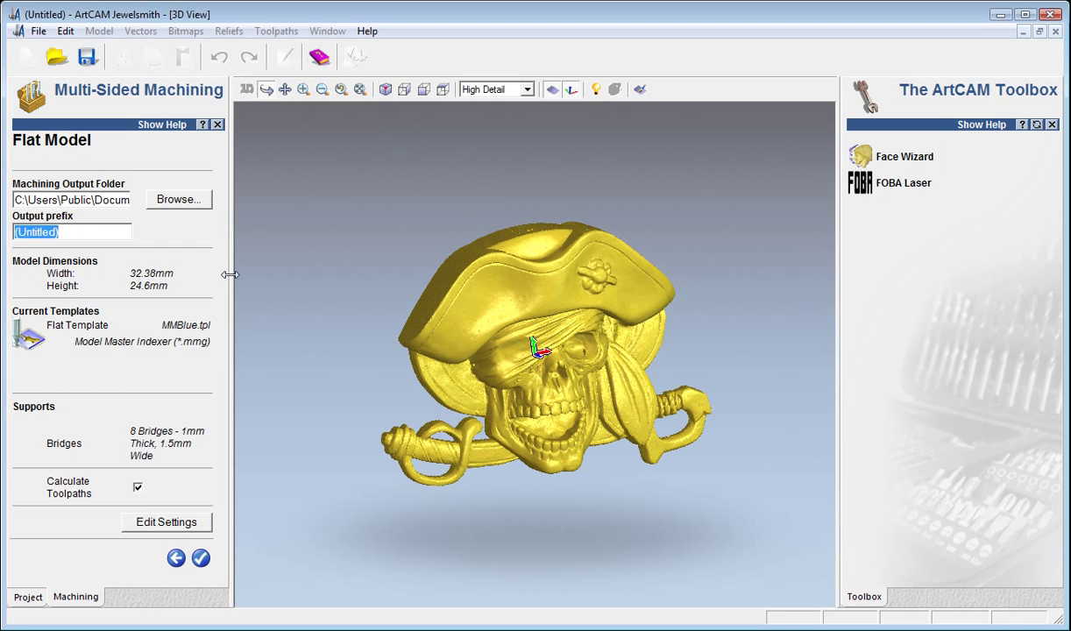
pyautogui.write('Pirate')
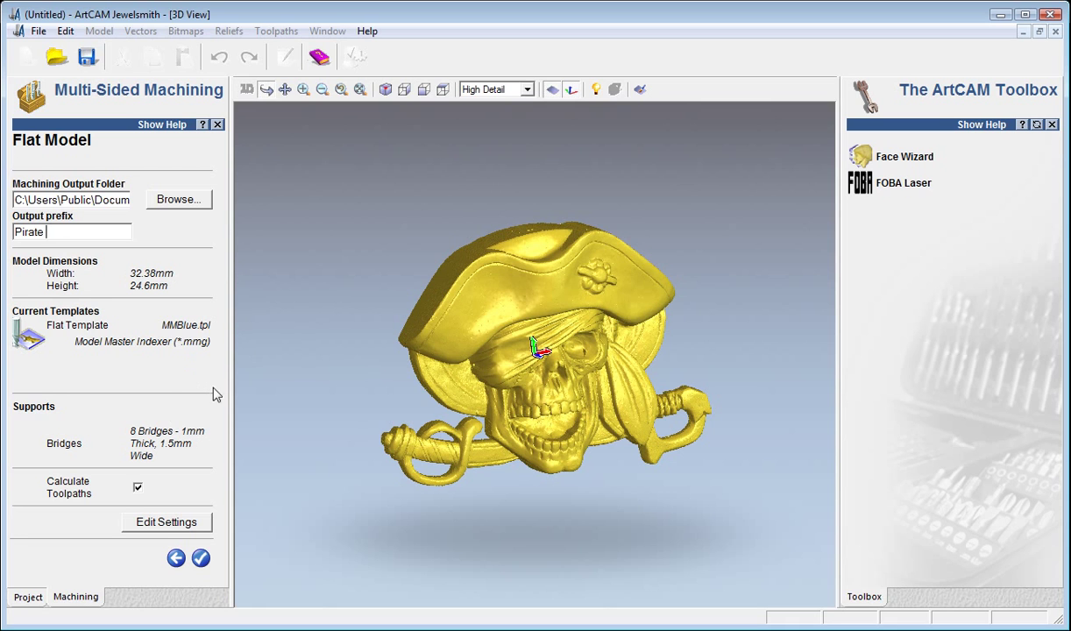
# Keep Flat at 40 pix/mm, centre the skull in the material, and set thickness to 10 mm
pyautogui.click(161, 526)
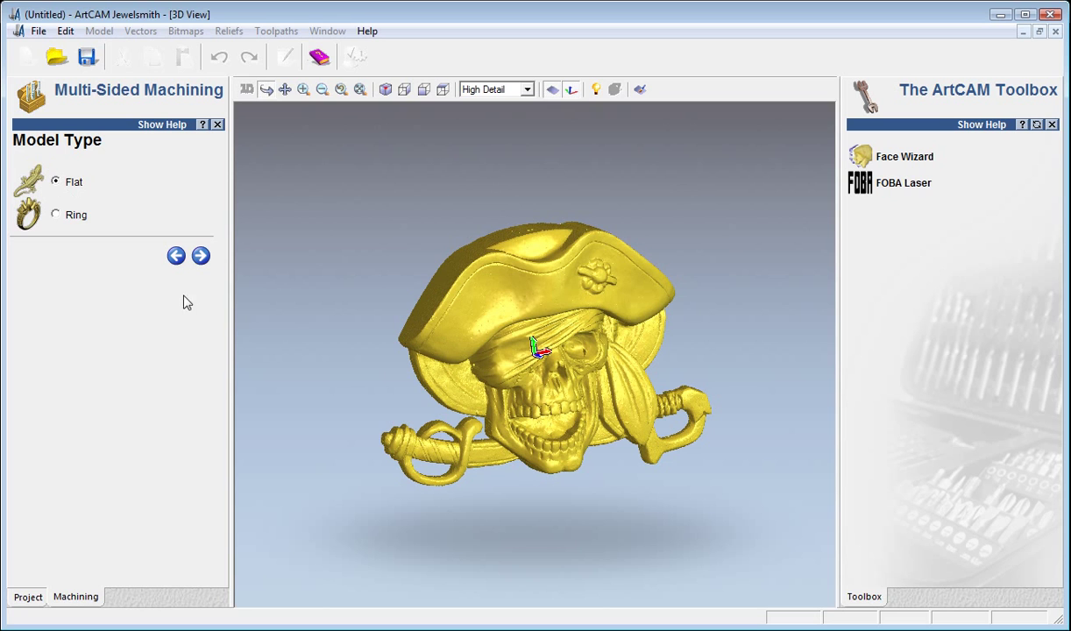
pyautogui.click(200, 257)
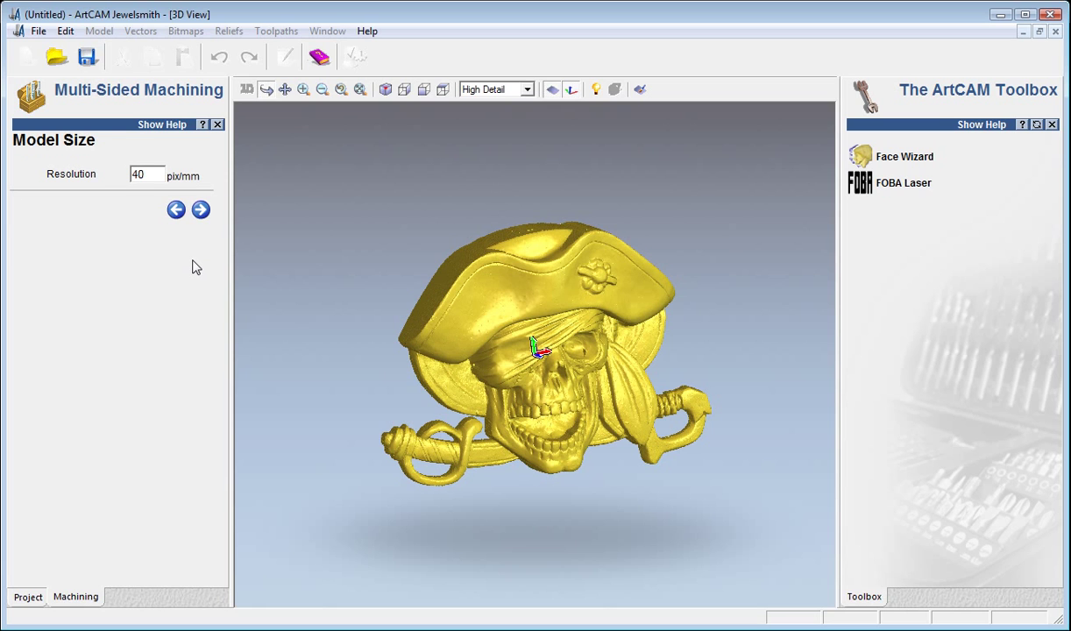
pyautogui.click(200, 211)
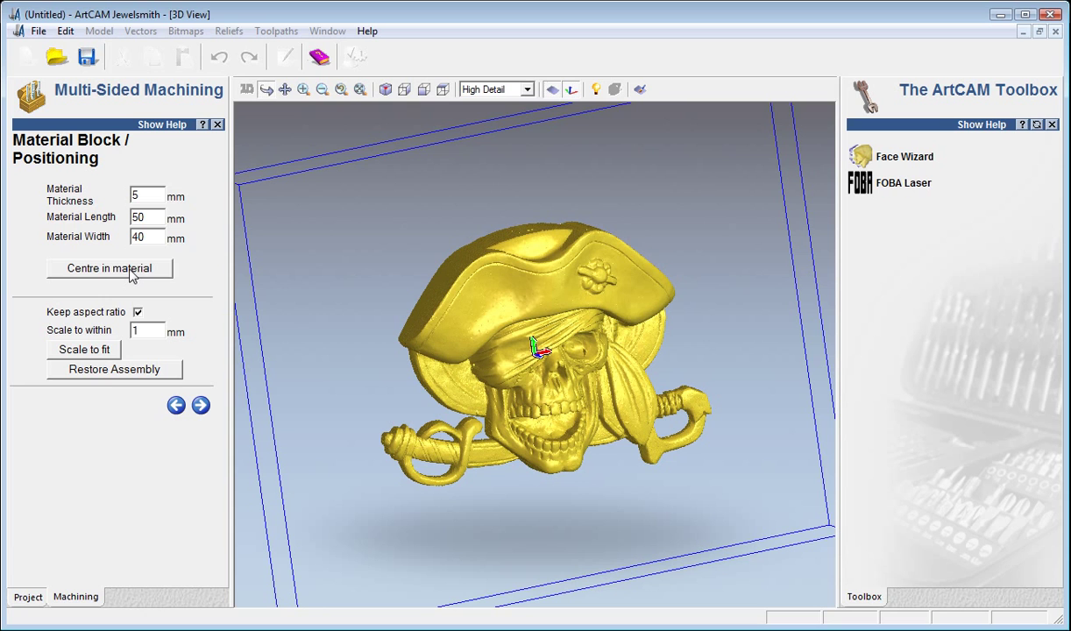
pyautogui.click(131, 271)
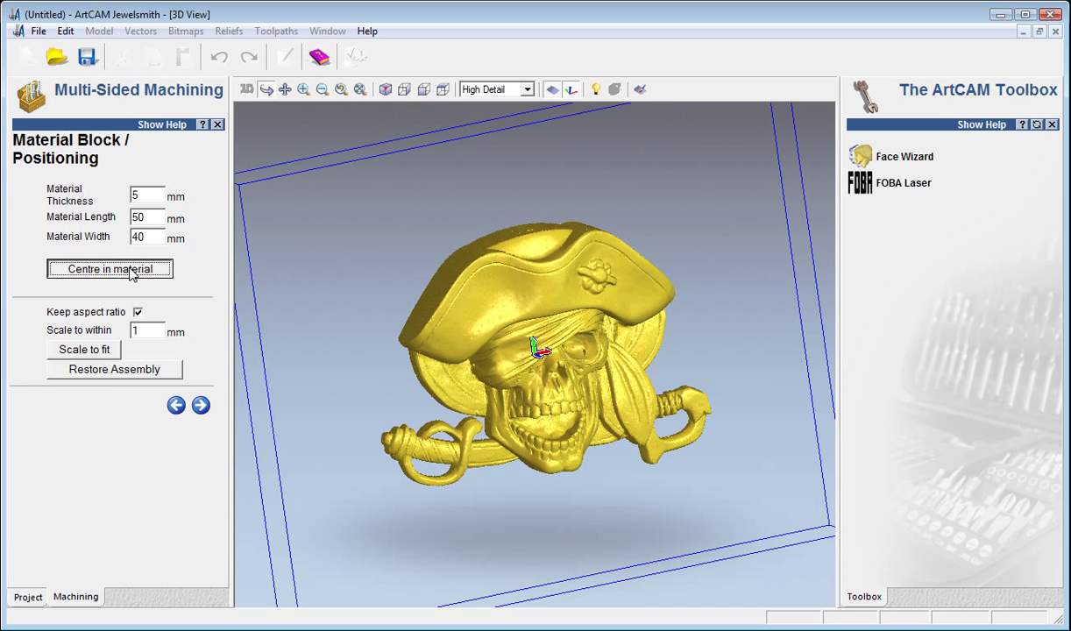
pyautogui.doubleClick(142, 194)
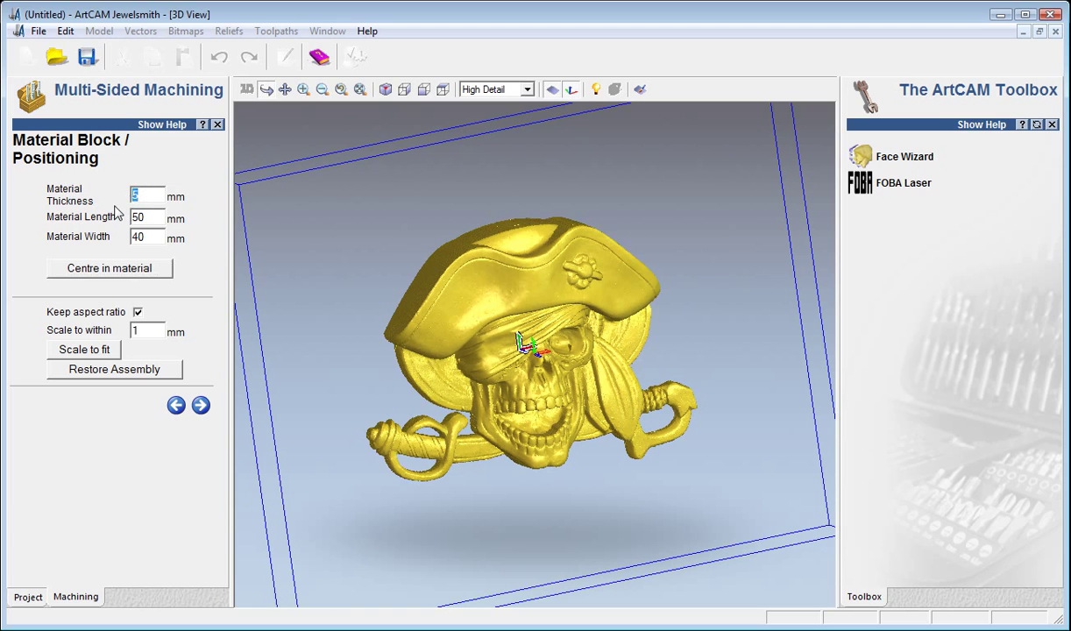
pyautogui.write('10')
# Change the support Bridges Number from 8 to 6 and return to the Flat Model summary
pyautogui.click(200, 406)
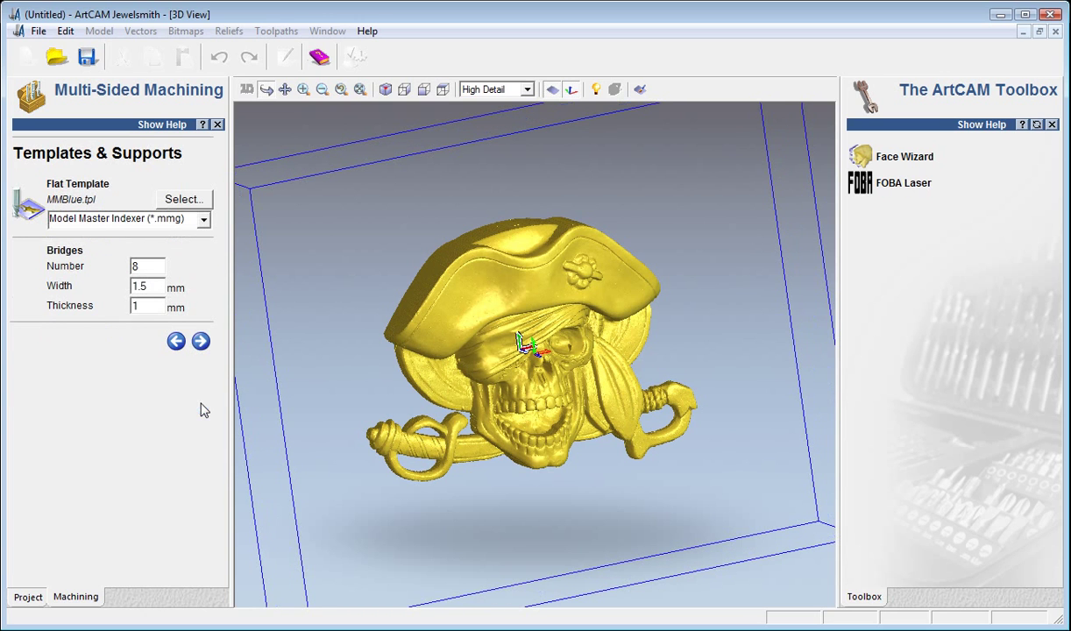
pyautogui.doubleClick(135, 265)
pyautogui.write('6')
pyautogui.click(201, 343)
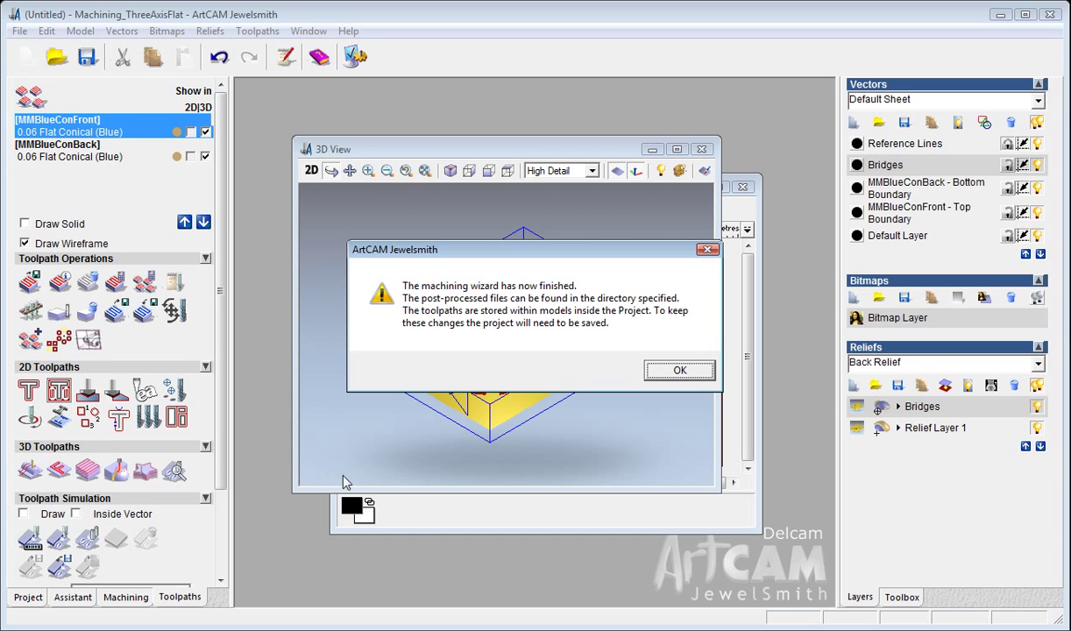
# Close the Machining_ThreeAxisFlat model, then maximize the 3D View showing the pirate model from the front
pyautogui.click(678, 372)
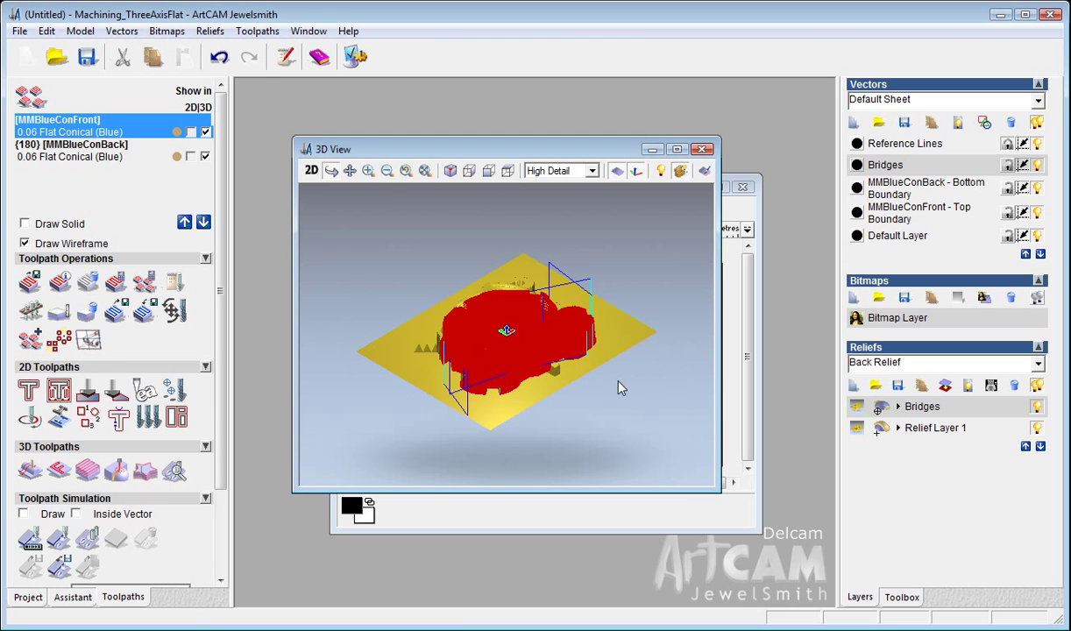
pyautogui.click(27, 599)
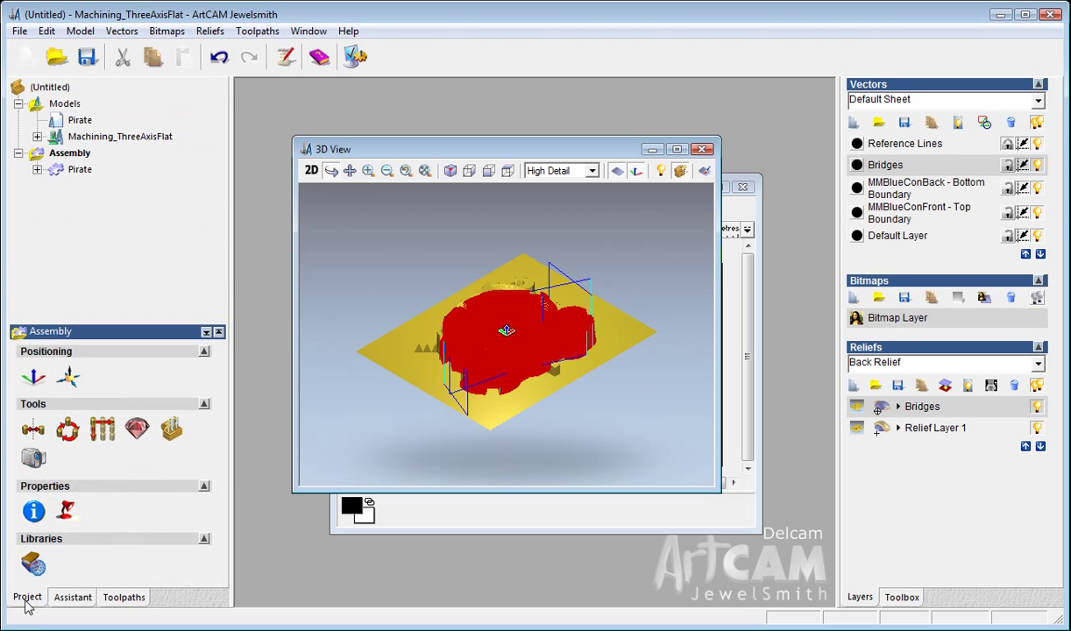
pyautogui.rightClick(64, 136)
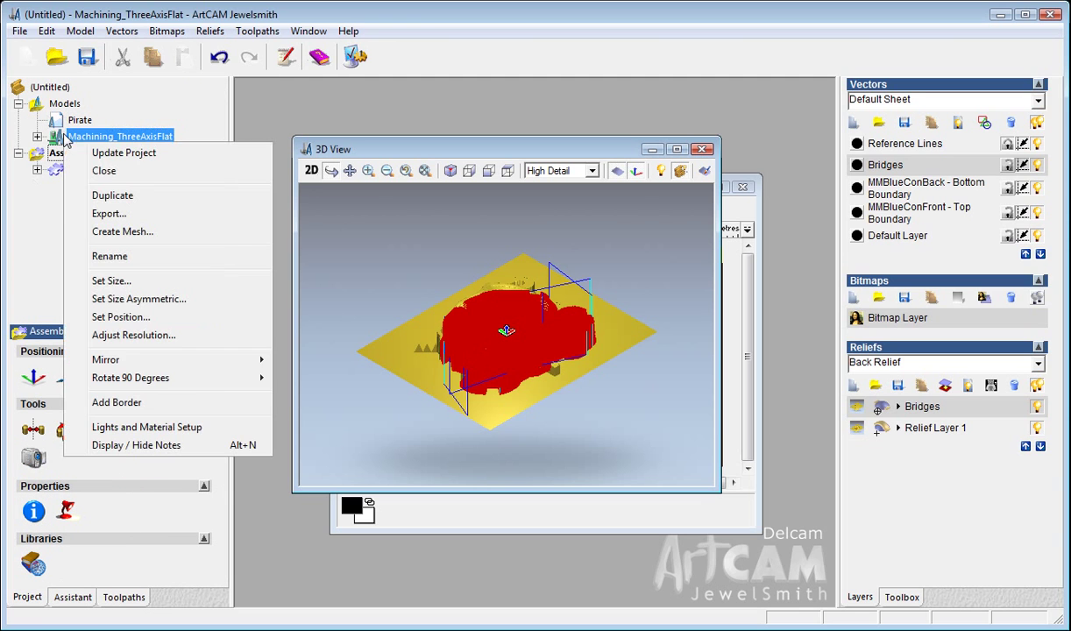
pyautogui.click(104, 172)
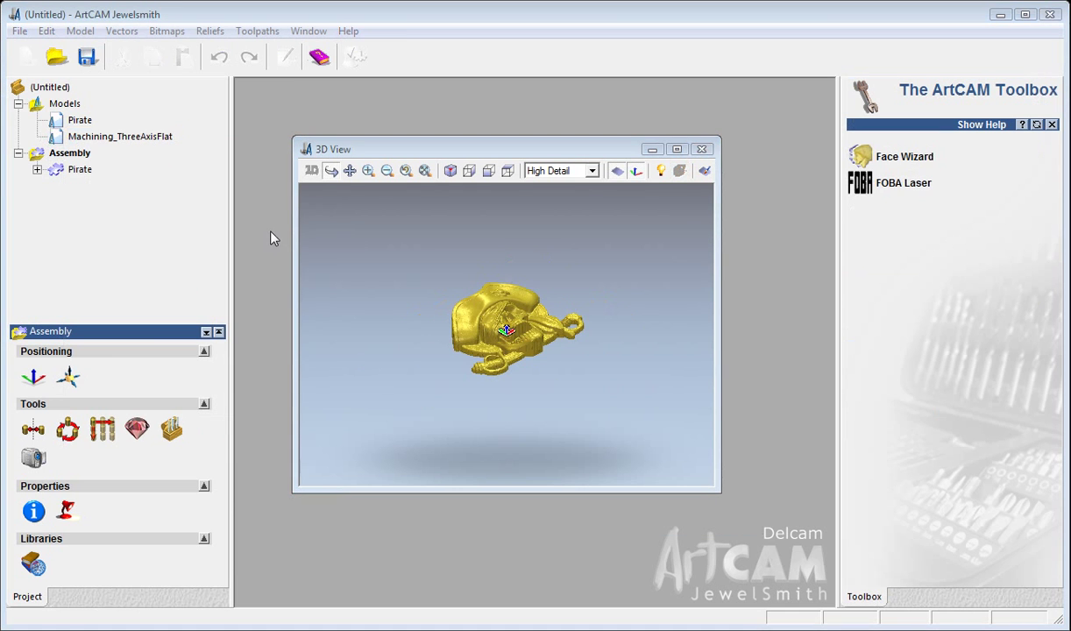
pyautogui.click(678, 150)
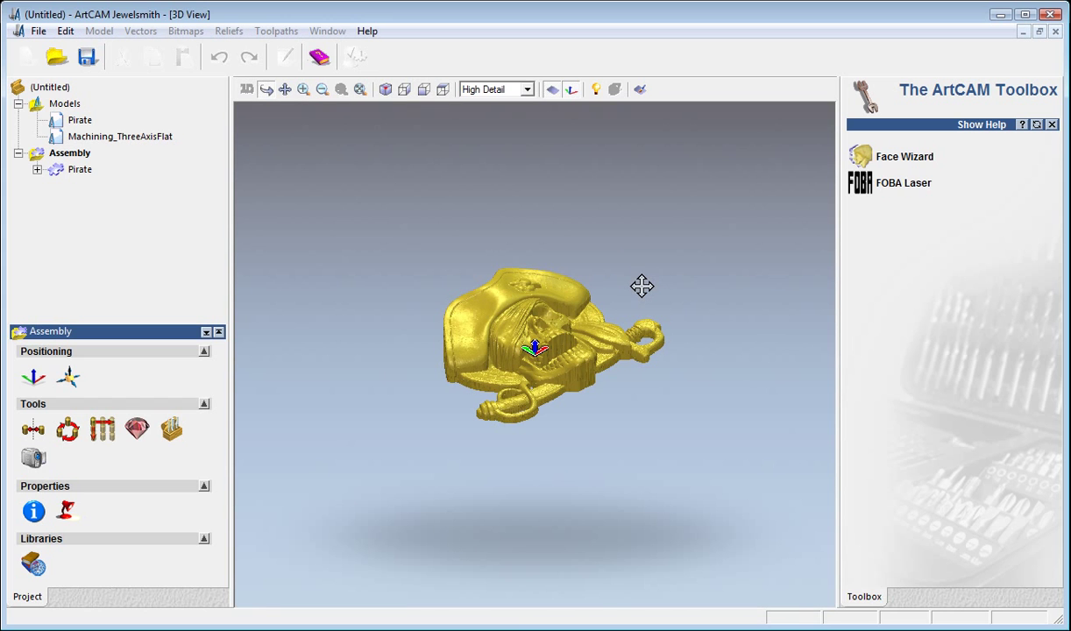
pyautogui.moveTo(539, 364); pyautogui.dragTo(702, 406)
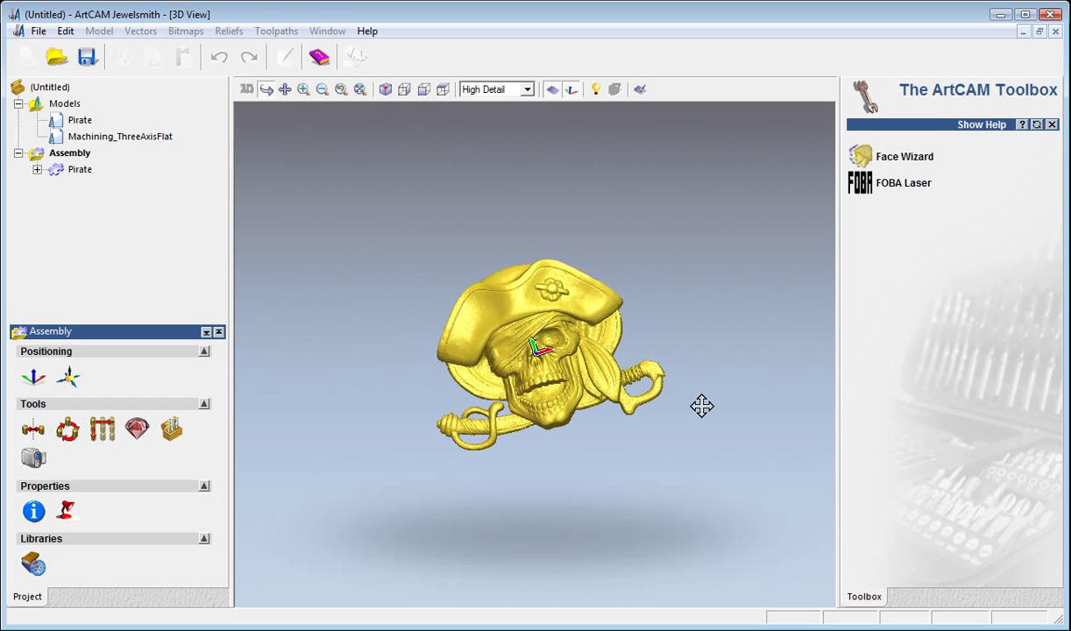